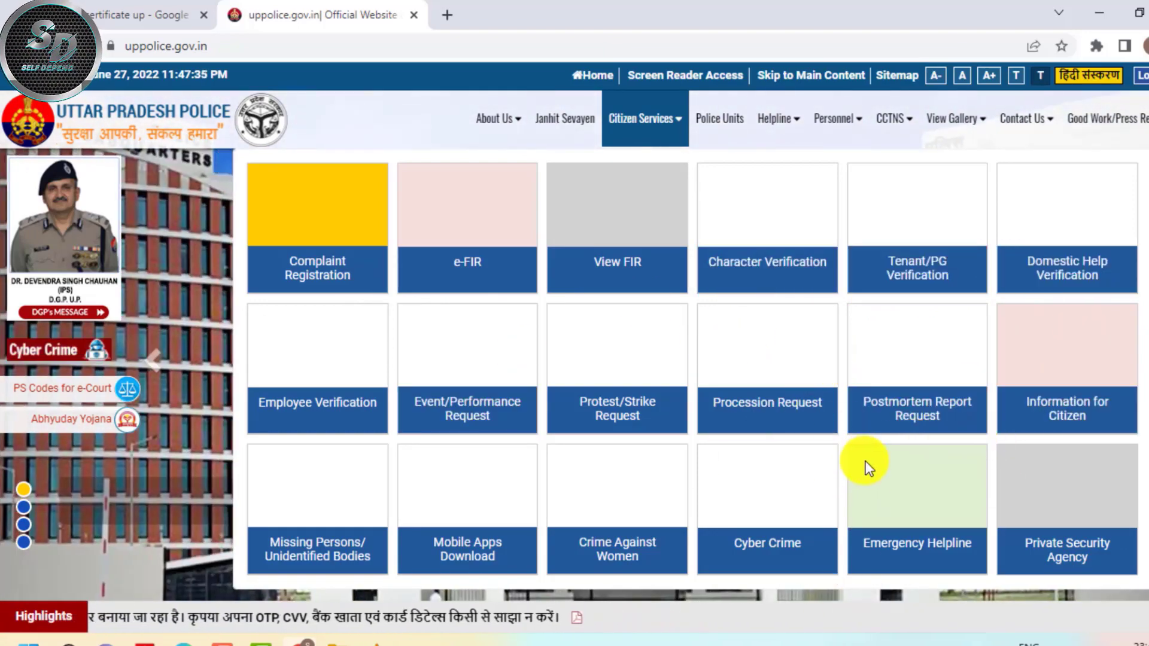
Follow the Character Verification tile past the leave-site prompt to the CCTNS portal login tab
click(775, 271)
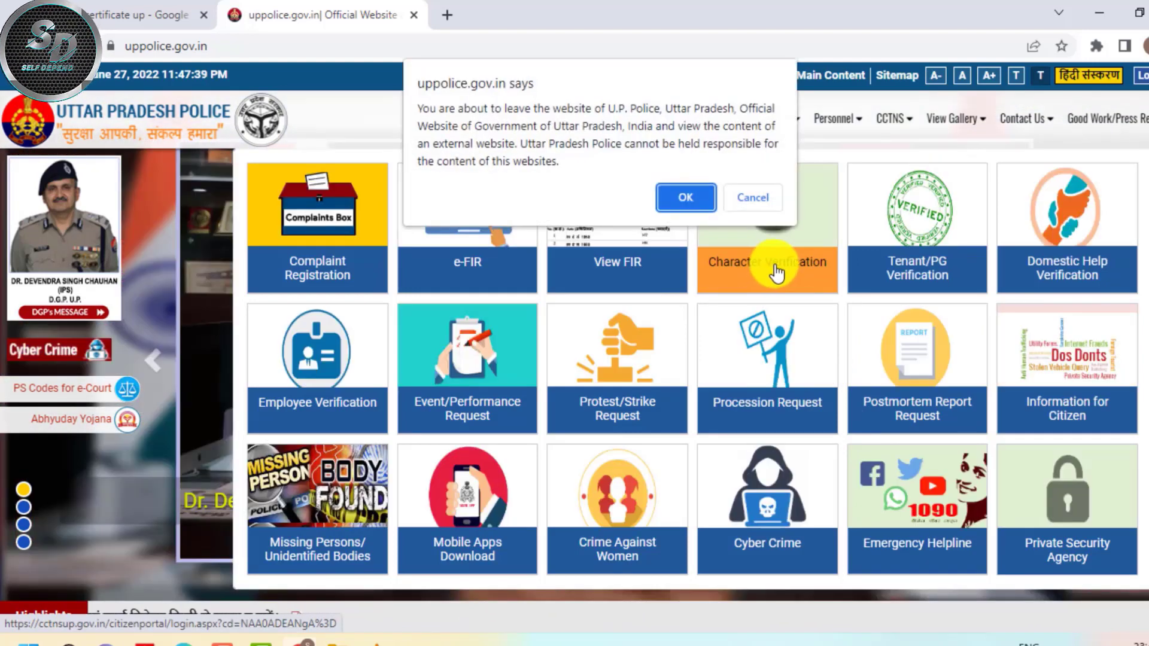
click(690, 208)
click(686, 214)
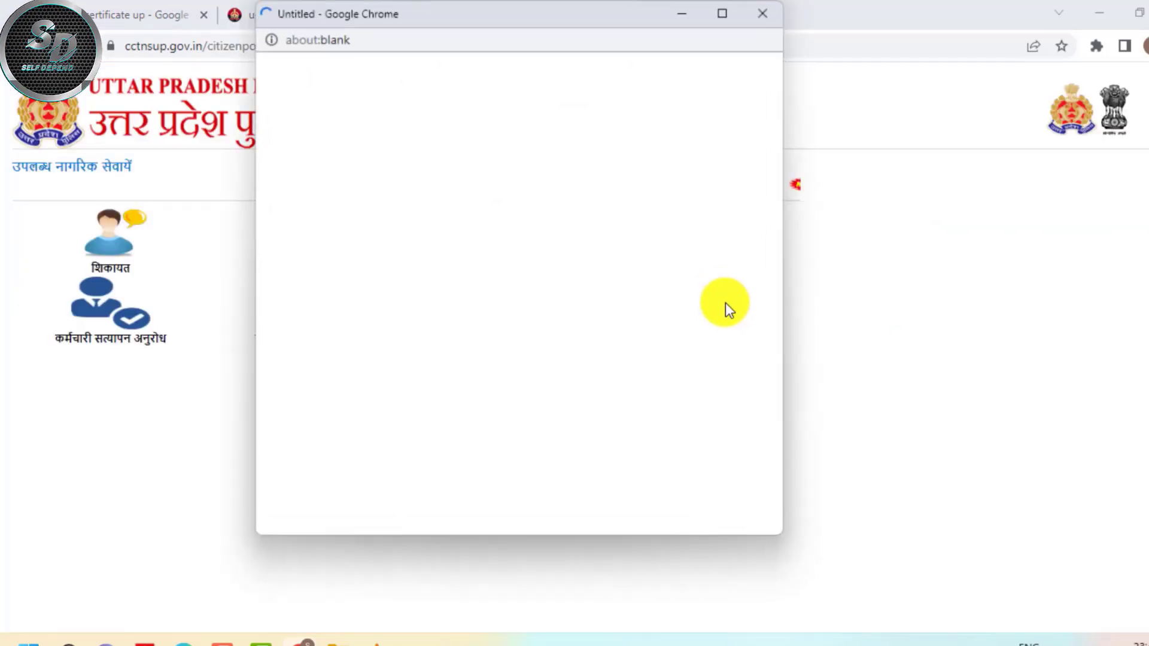
click(763, 12)
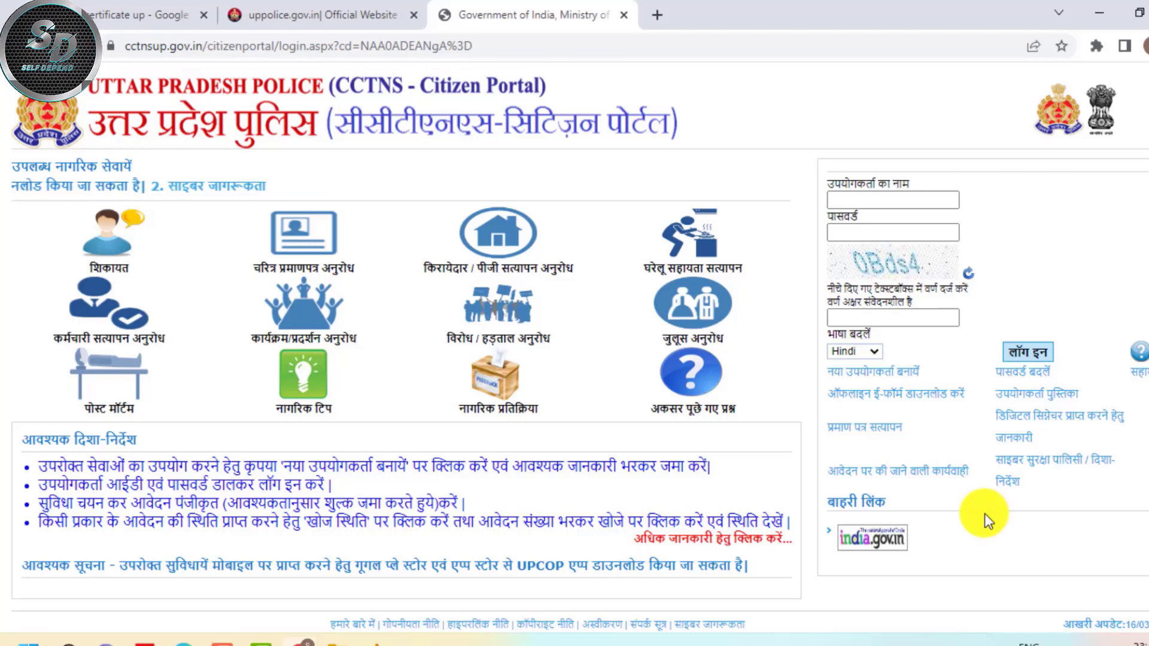
Open the new user registration form and set its gender to Female
click(867, 373)
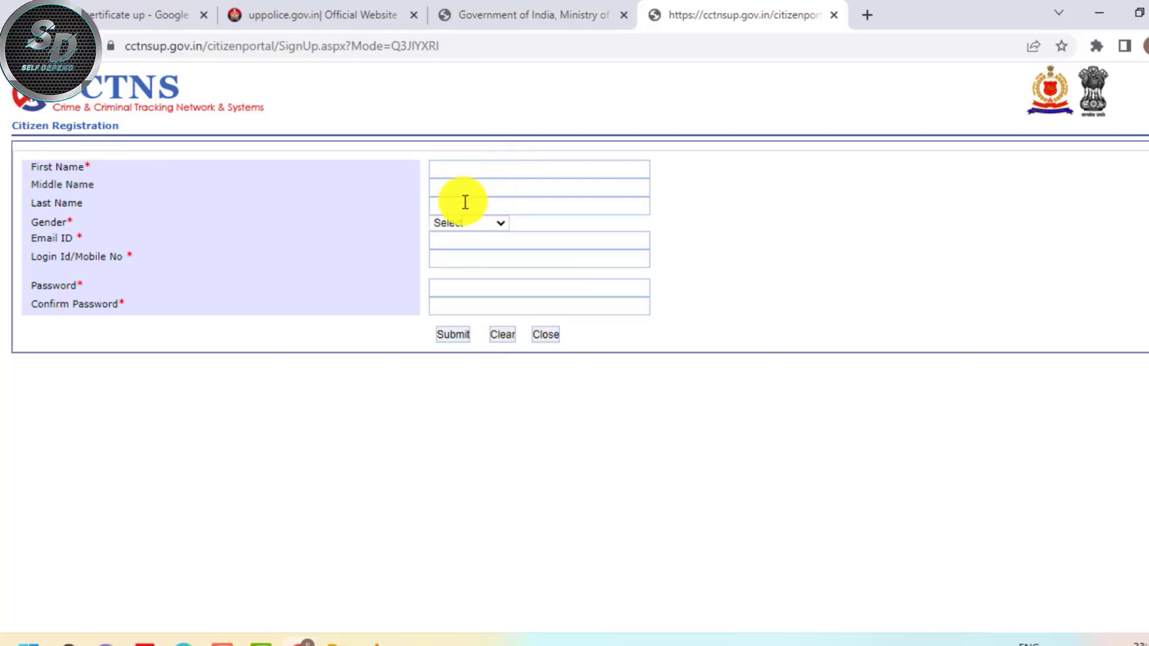
click(484, 205)
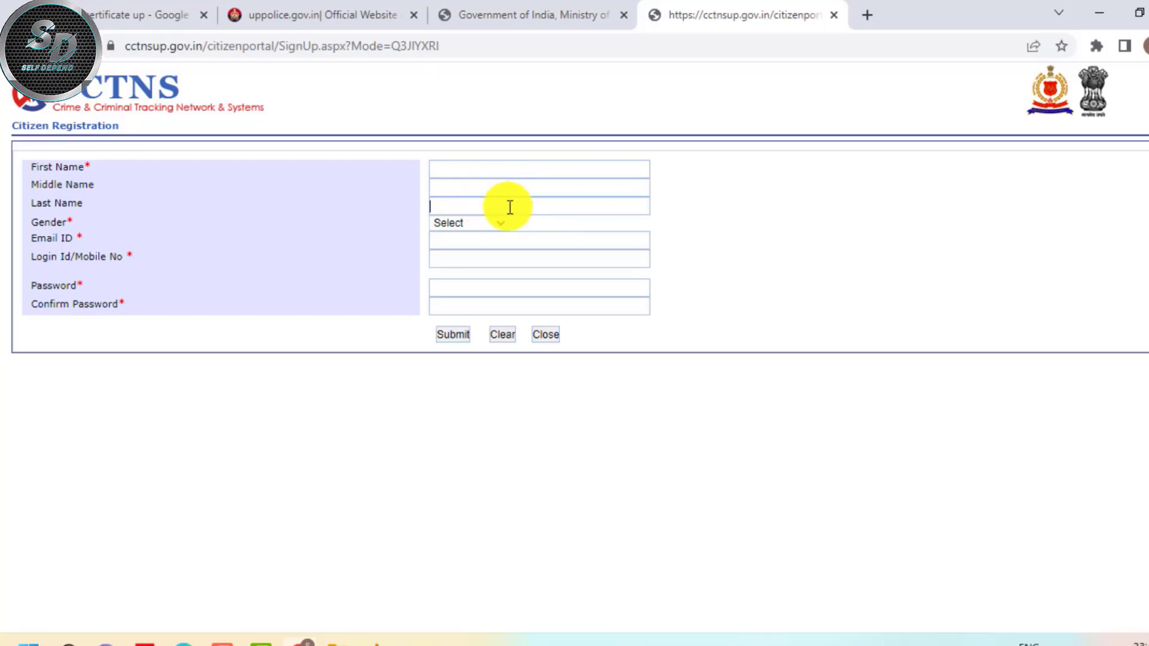
click(494, 222)
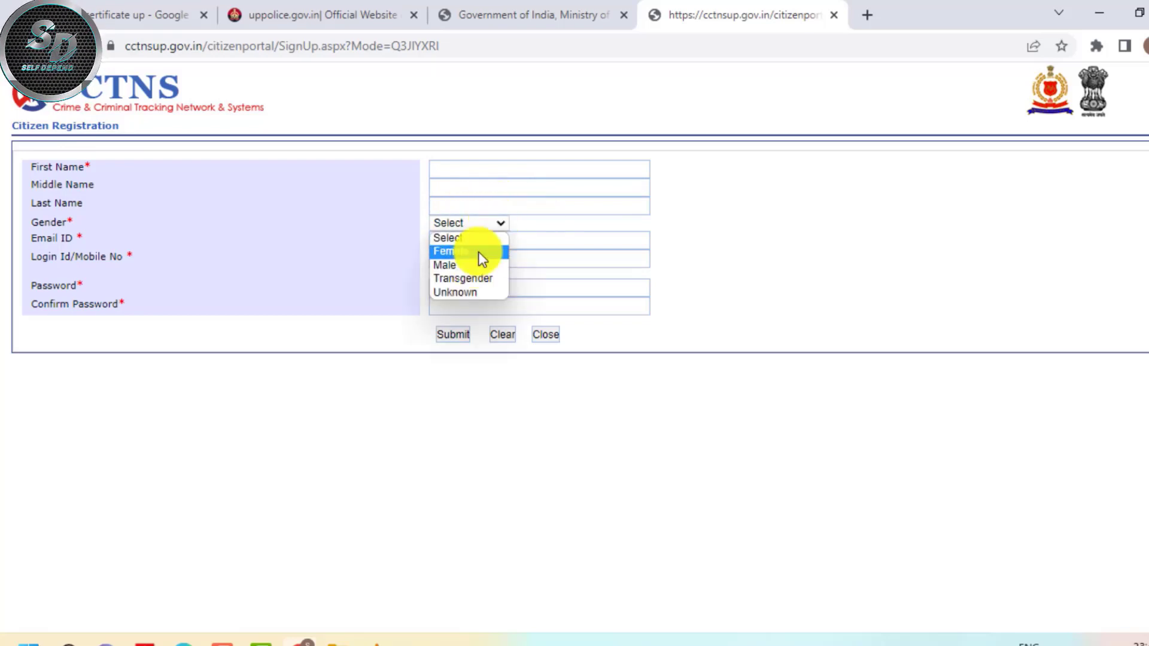
click(479, 252)
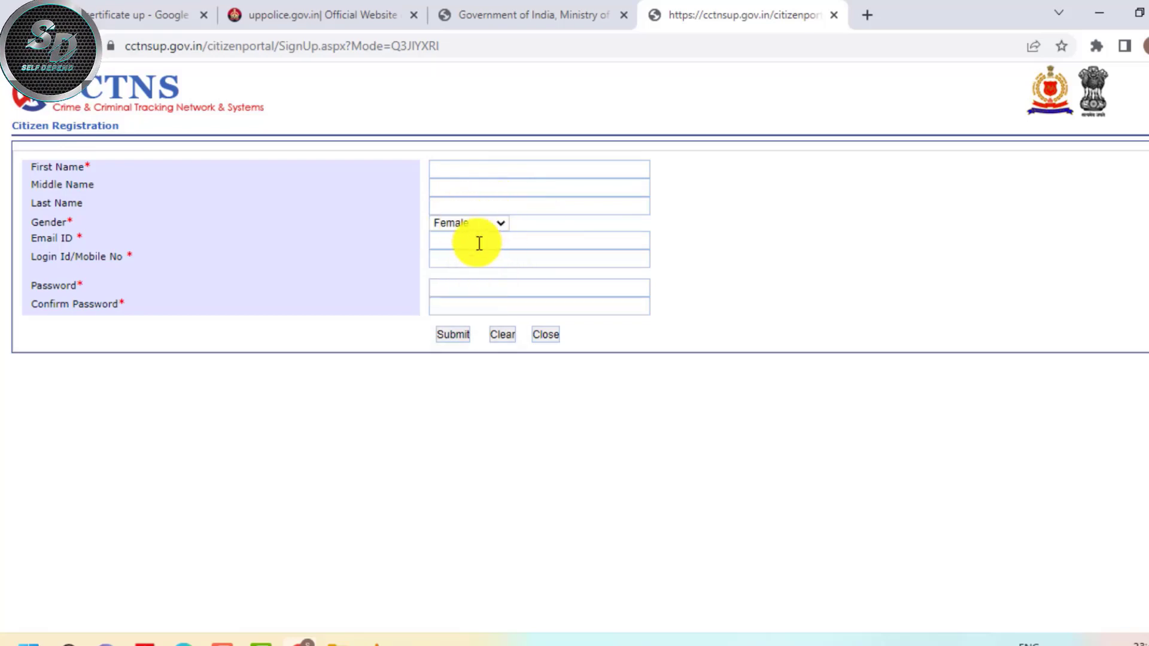
Dismiss the saved email suggestions and return to the portal's login page tab
click(465, 241)
click(401, 243)
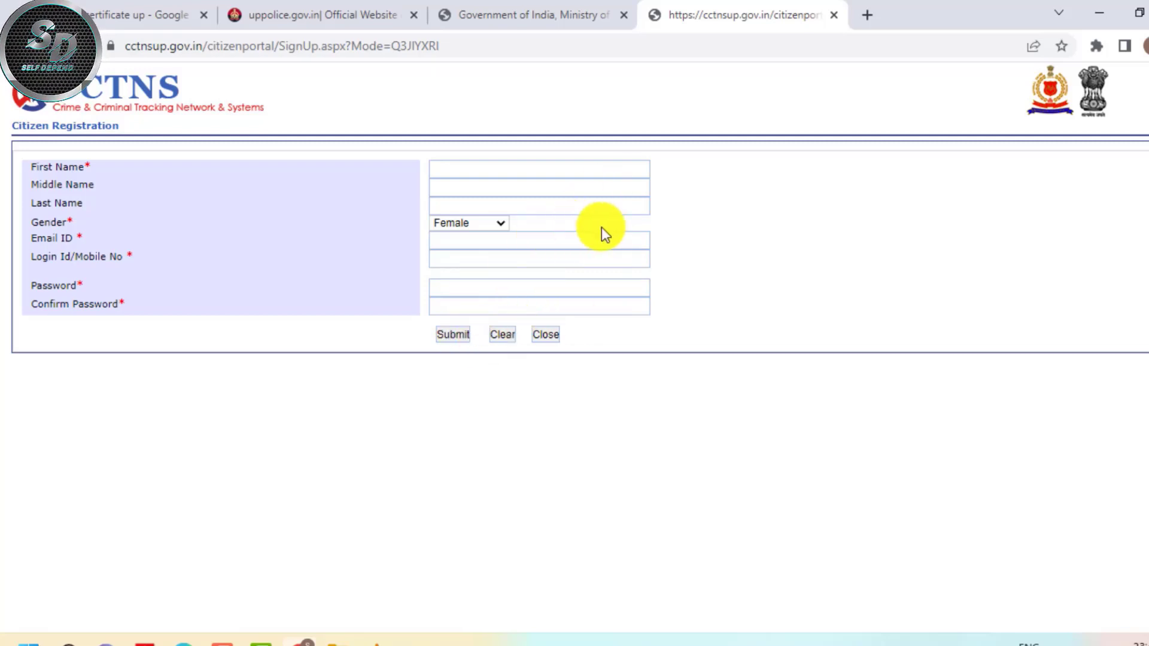
click(483, 11)
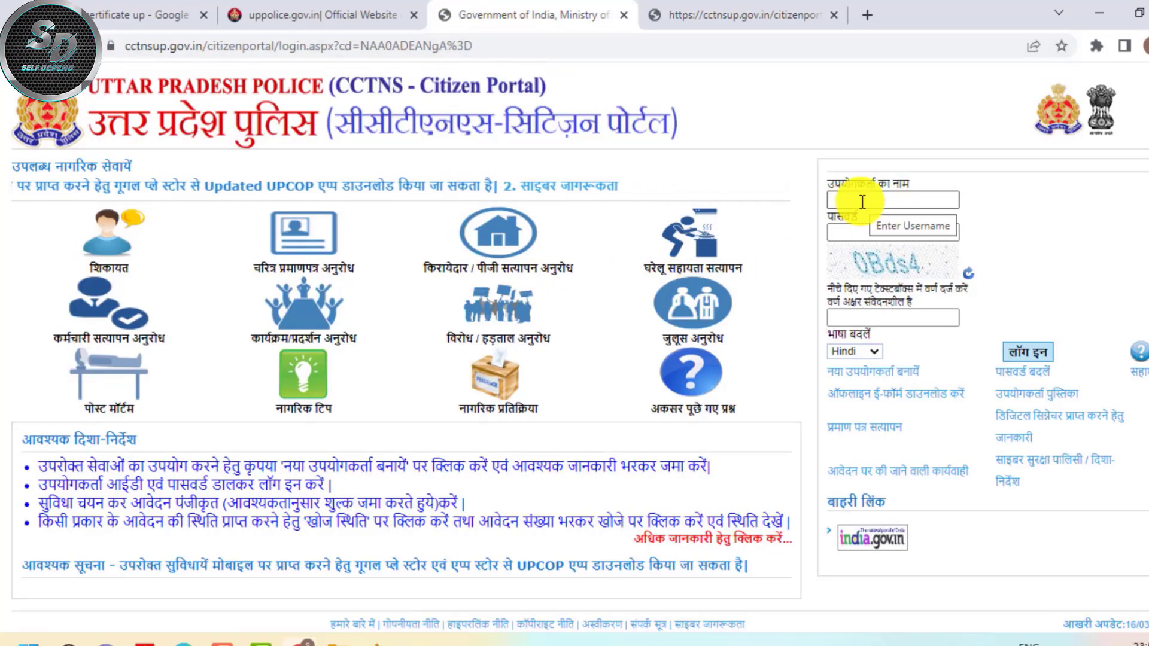
Enter the username, the account password and captcha '0Bds4' in the login boxes
click(887, 199)
text(89)
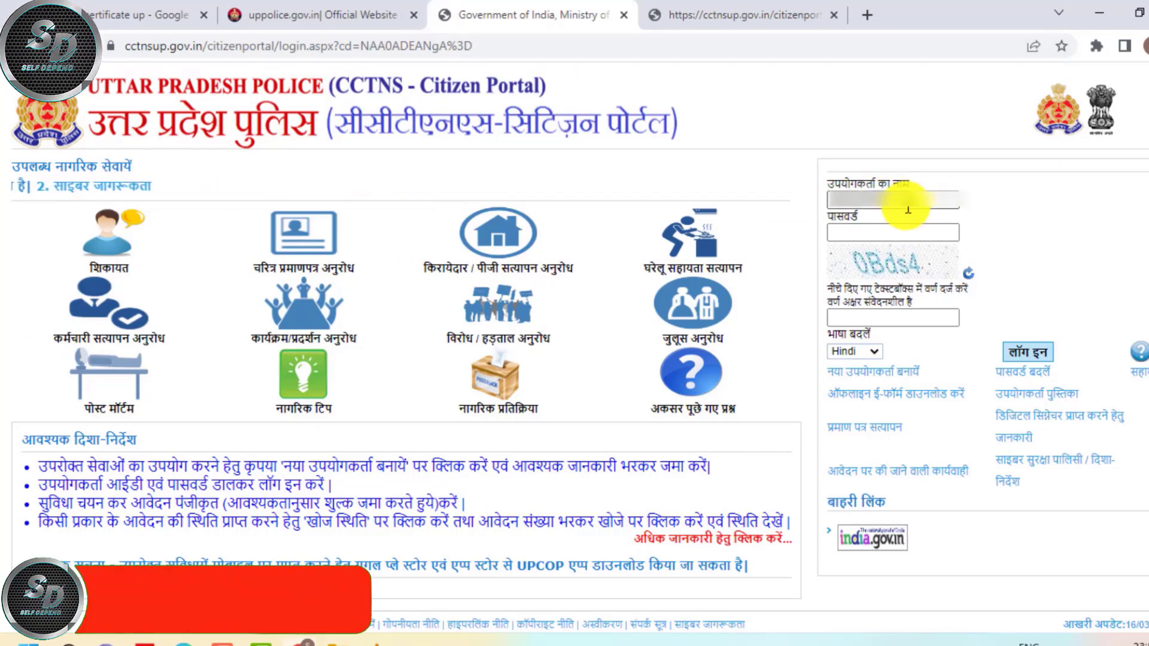
click(868, 233)
text(1)
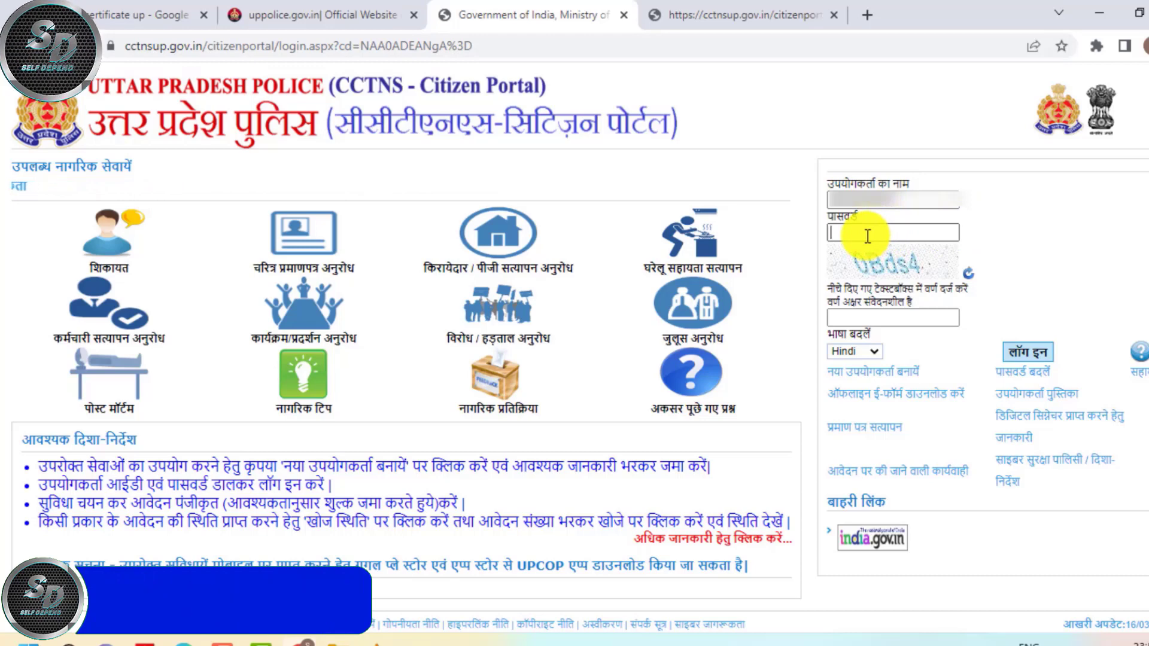
text(23)
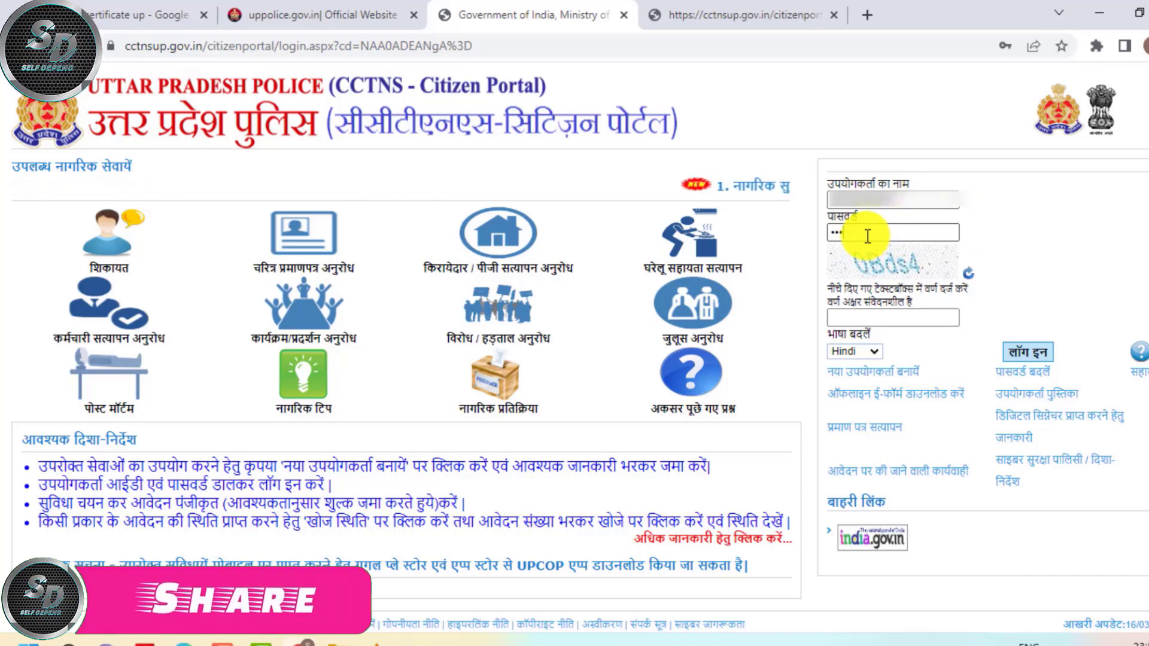
text(45678)
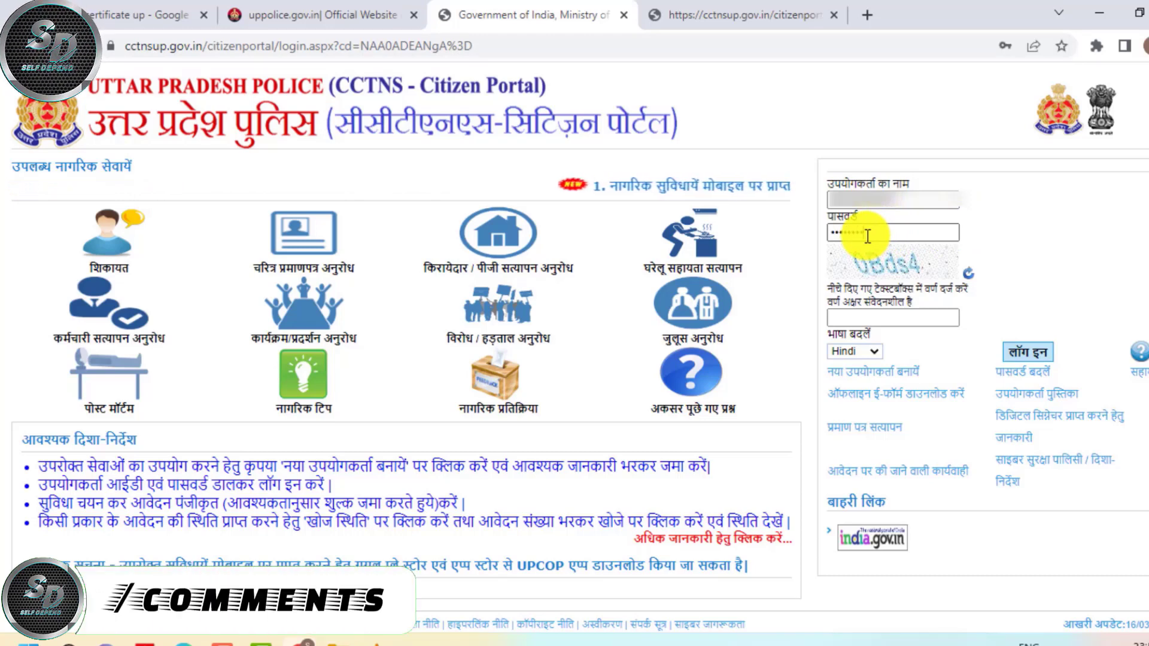
click(846, 315)
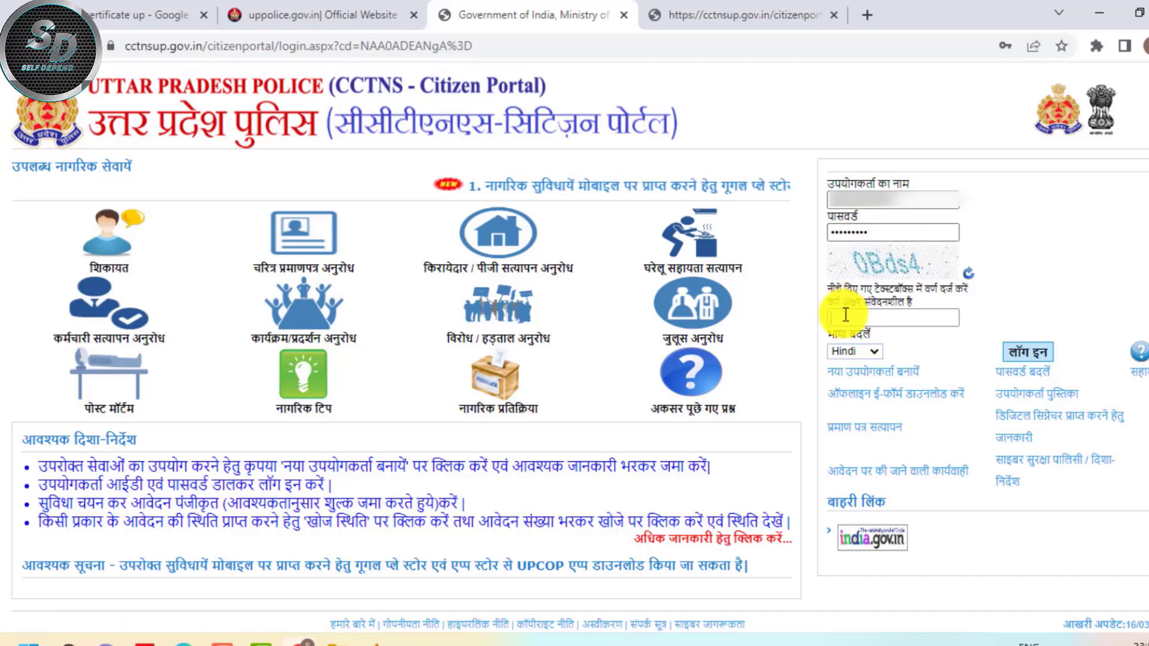
text(0Bds4)
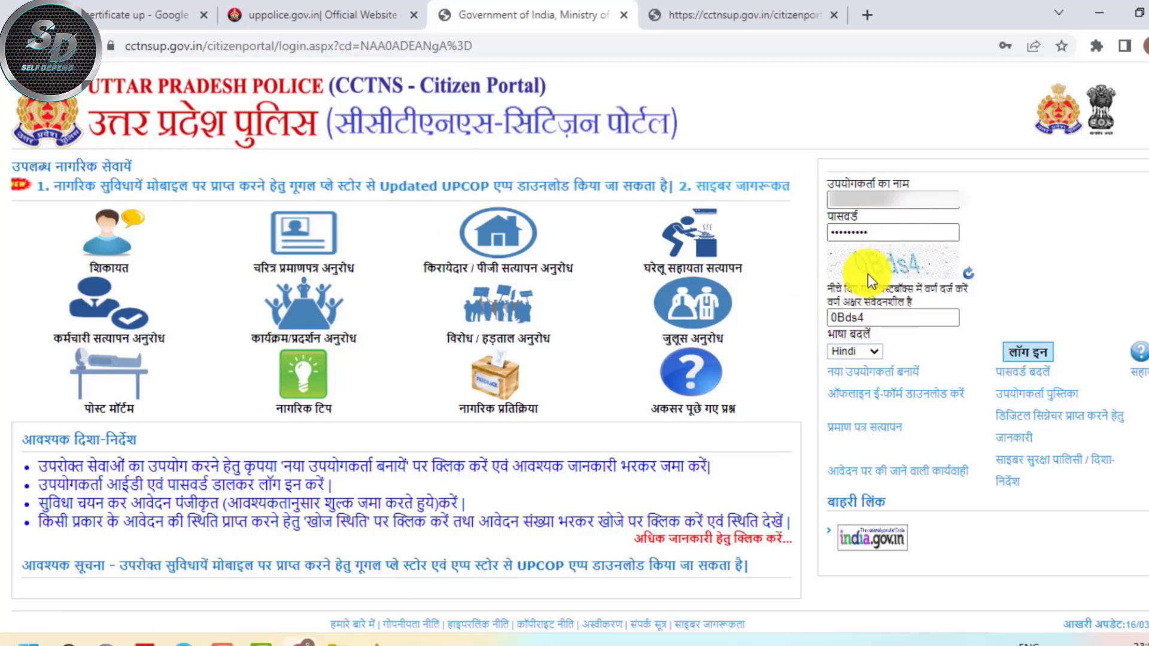
Keep the interface language on Hindi and sign in to the citizen portal
click(865, 350)
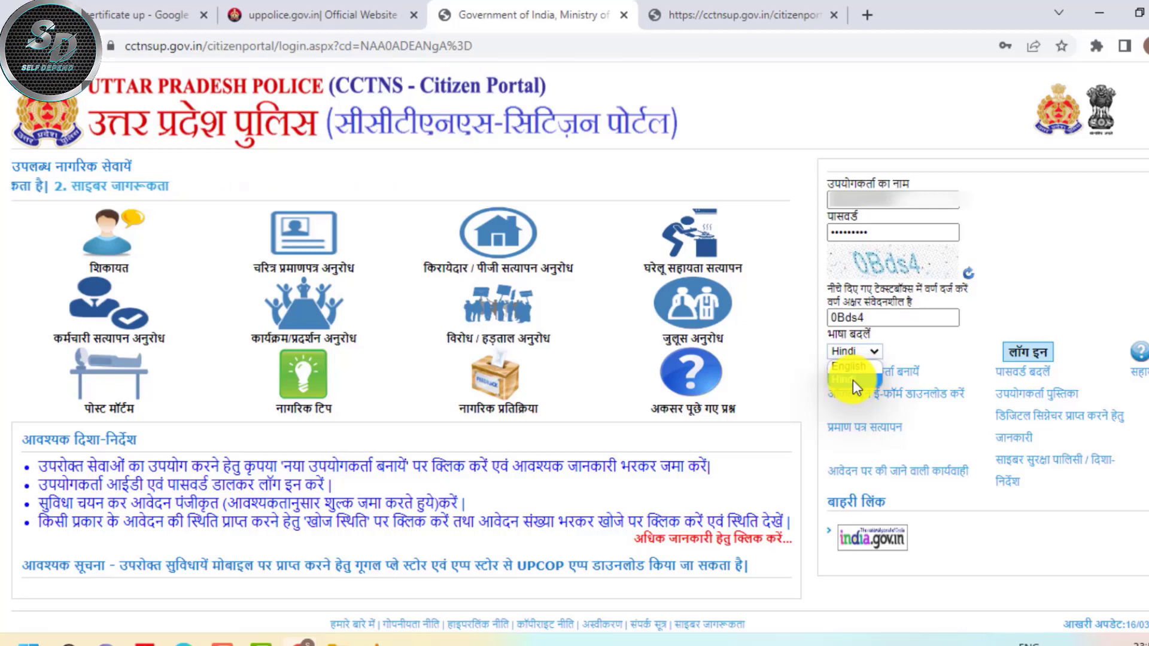
click(858, 368)
click(864, 353)
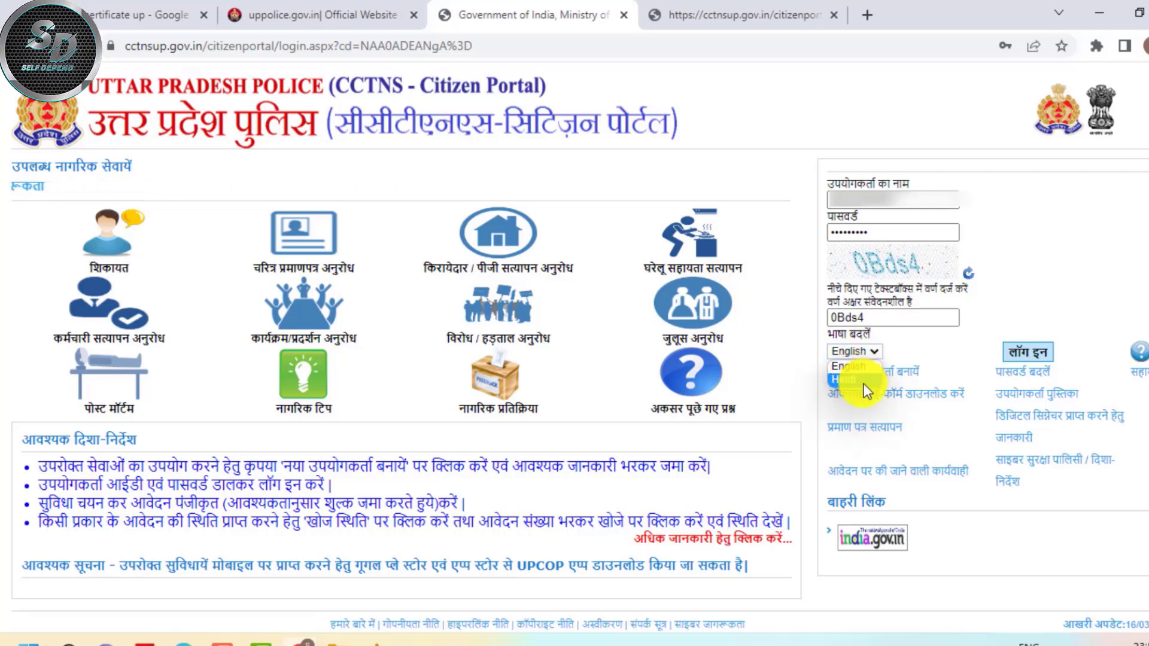
click(863, 382)
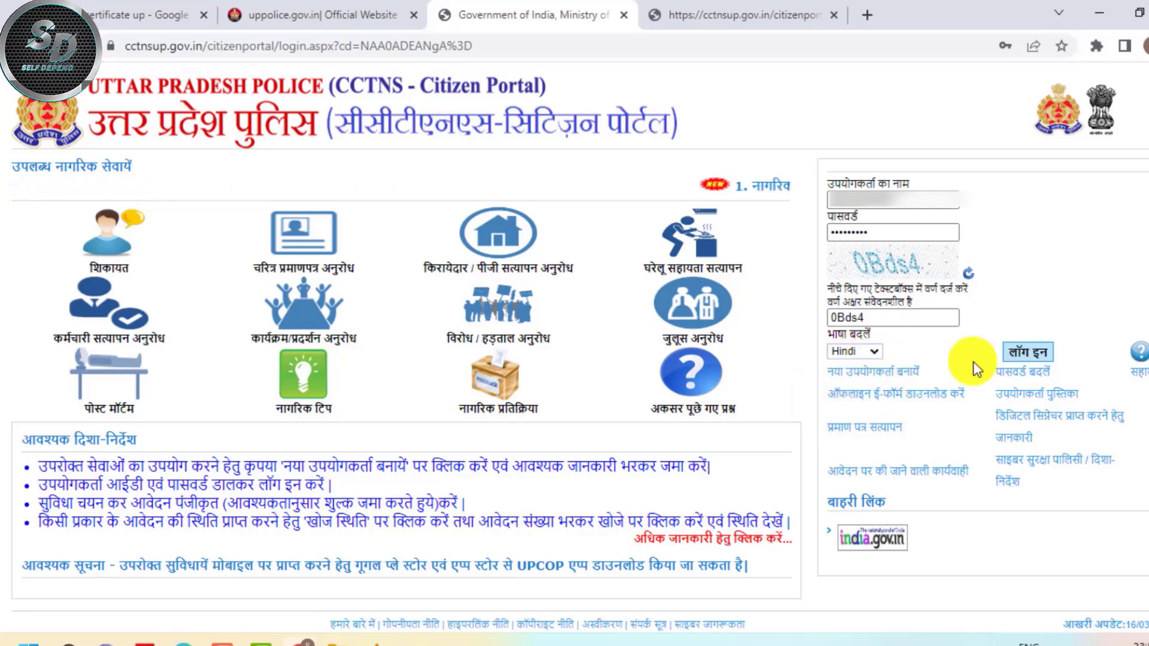
click(1021, 352)
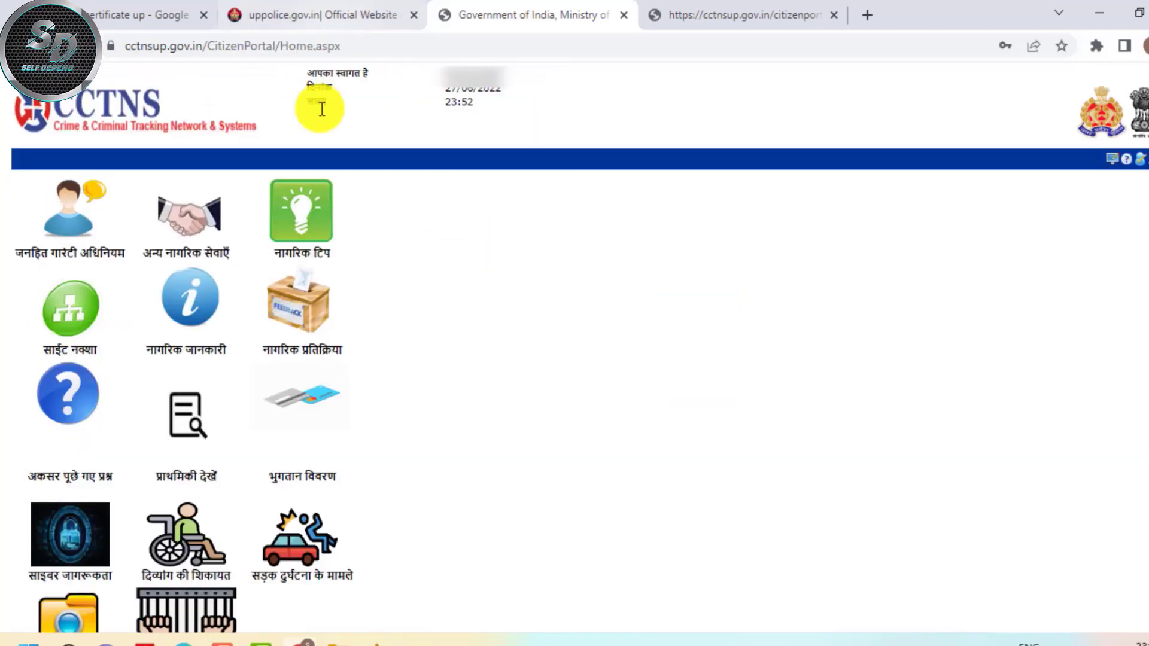
Open the जनहित गारंटी अधिनियम services menu and reveal the चरित्र प्रमाणपत्र अनुरोध options
scroll(436, 312, down, 2)
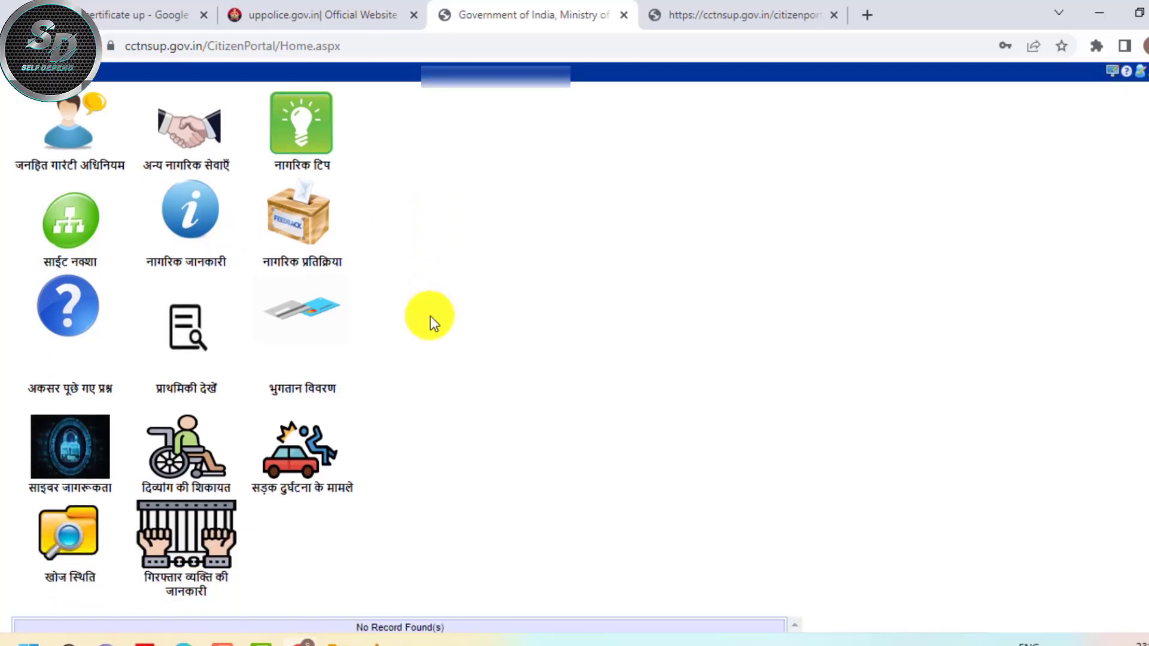
scroll(432, 314, up, 2)
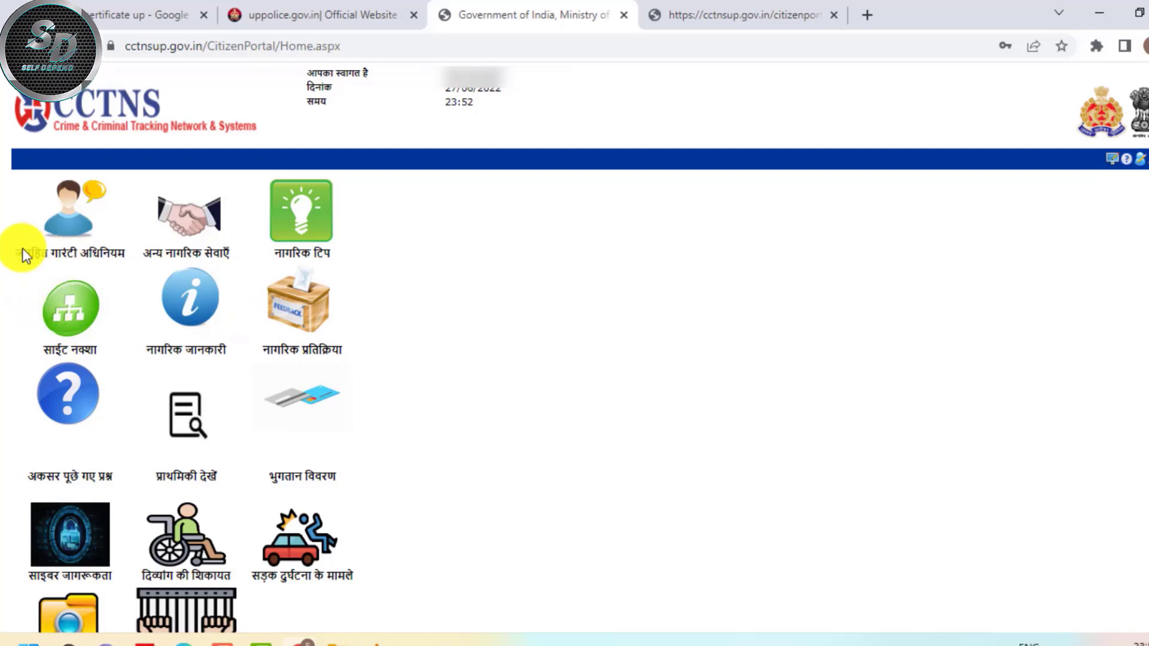
click(65, 216)
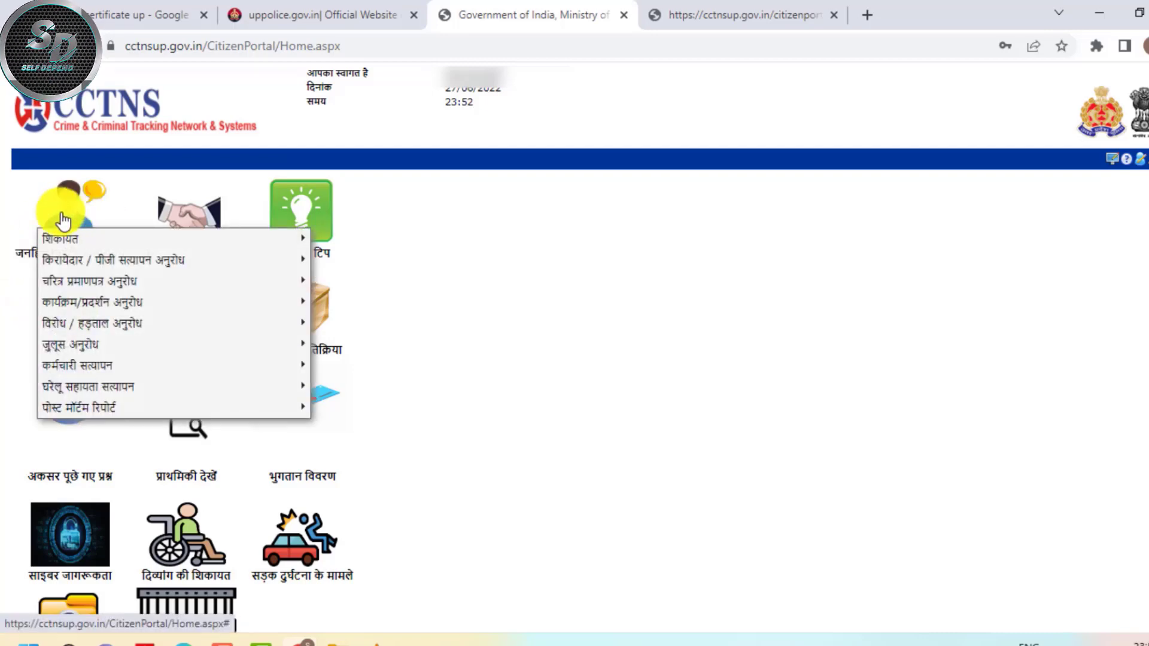
mouse_move(90, 223)
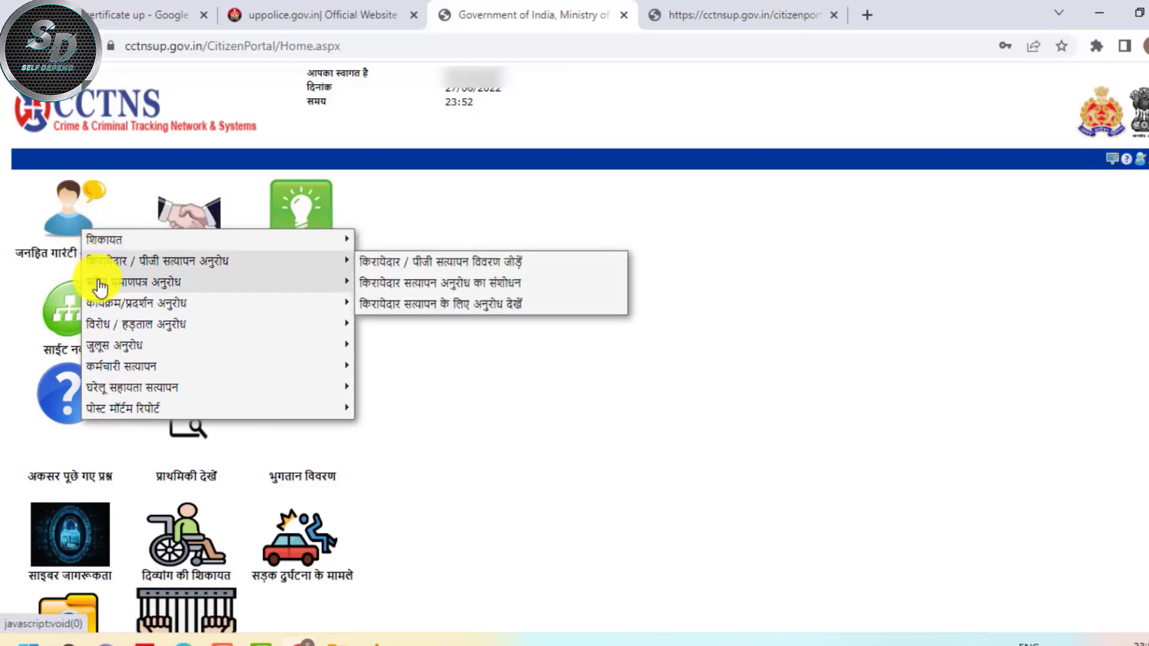
mouse_move(129, 290)
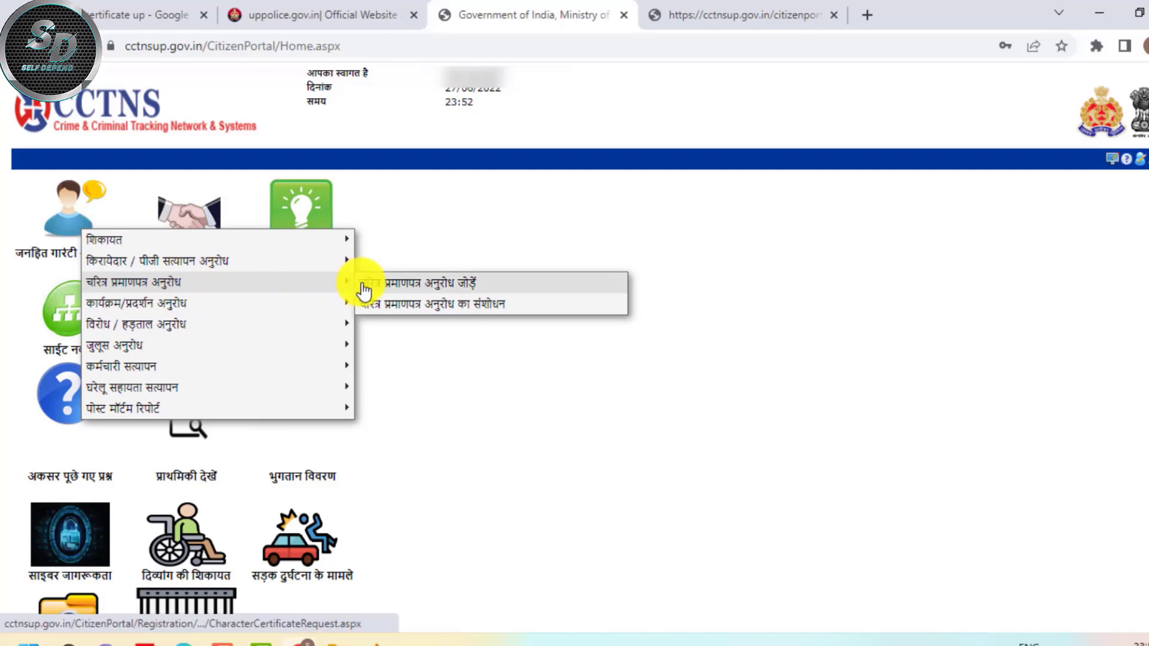
Start an ordinary (सामान्य) character certificate request with the applicant's surname and gender पुरुष
click(460, 294)
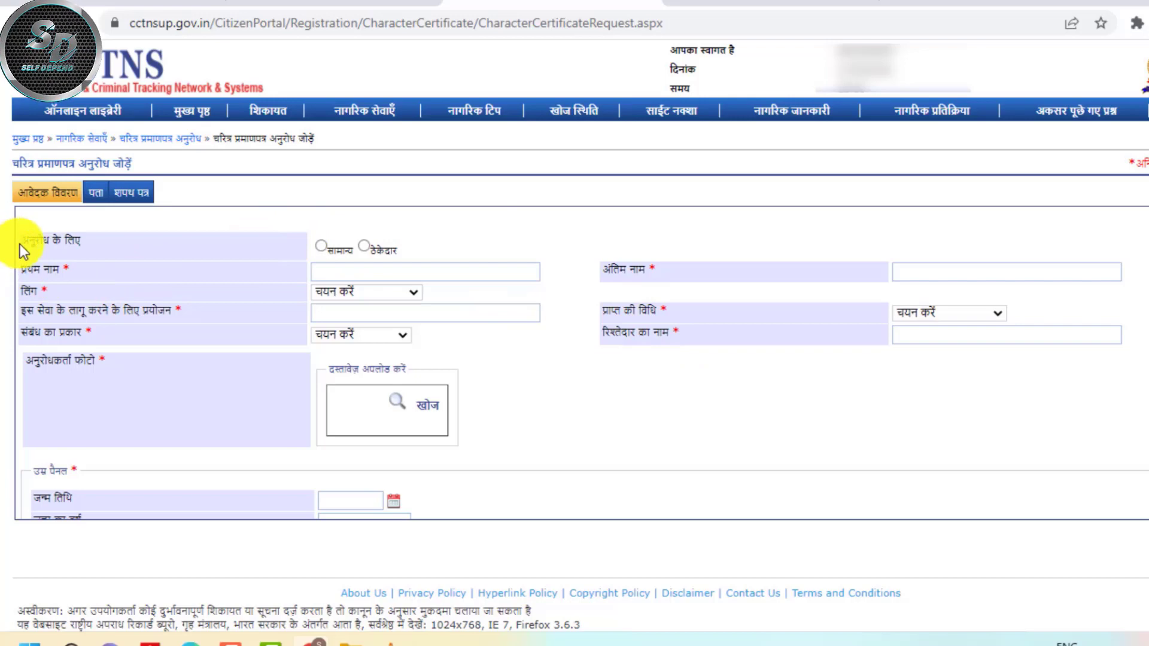
click(322, 247)
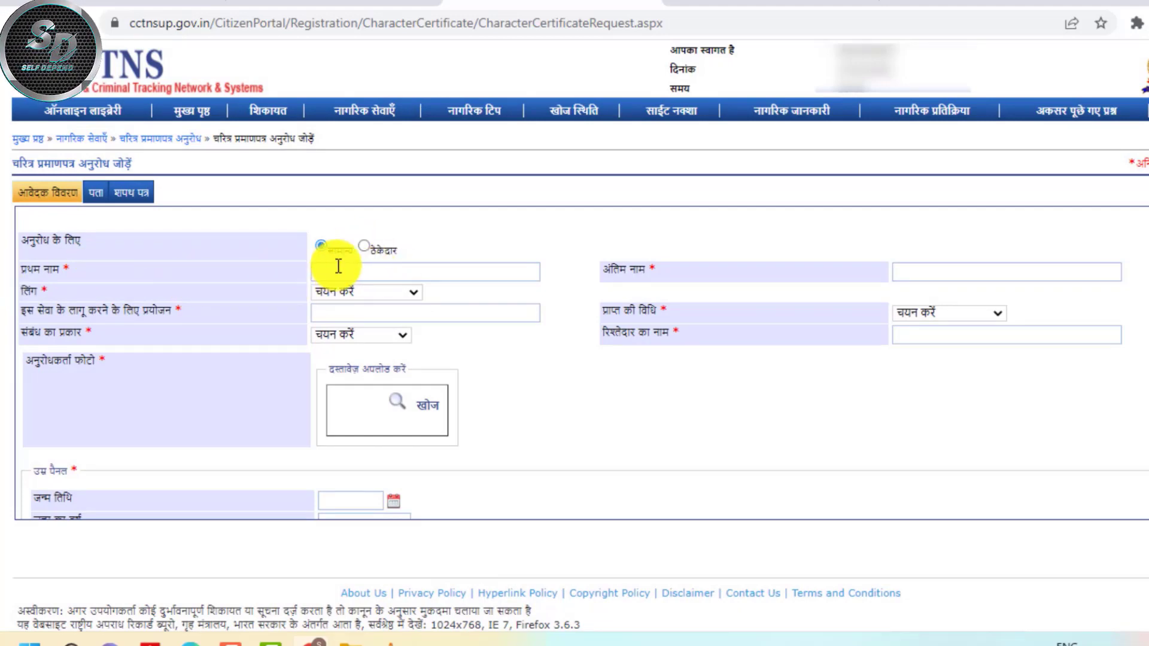
click(929, 267)
text(singh)
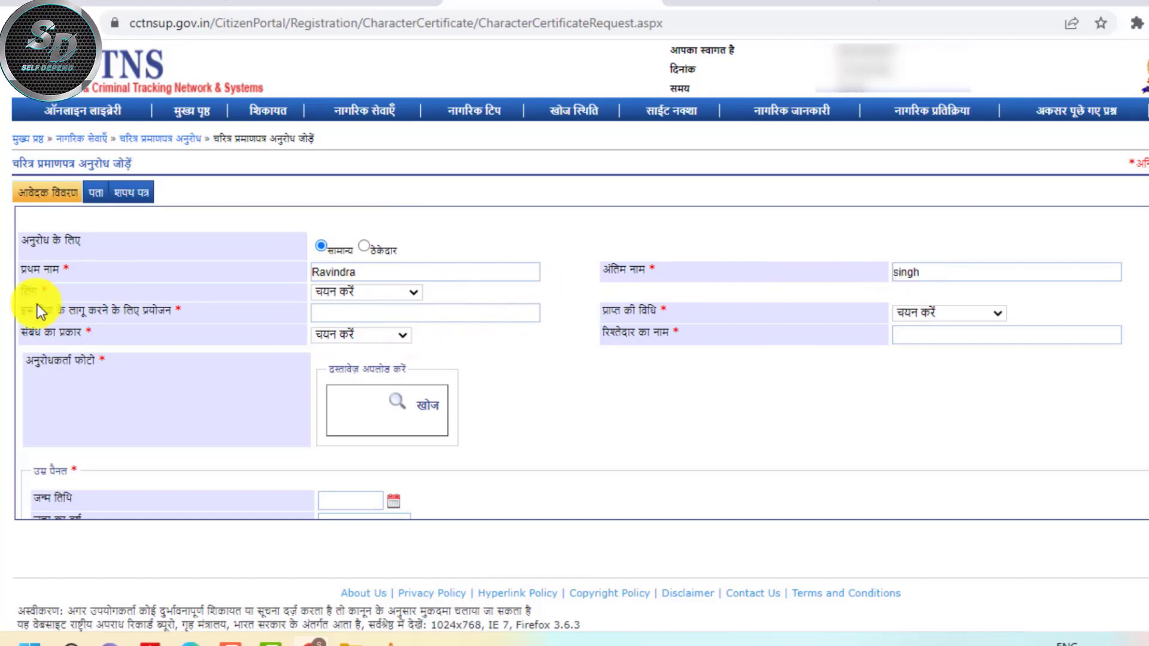
click(372, 293)
click(358, 336)
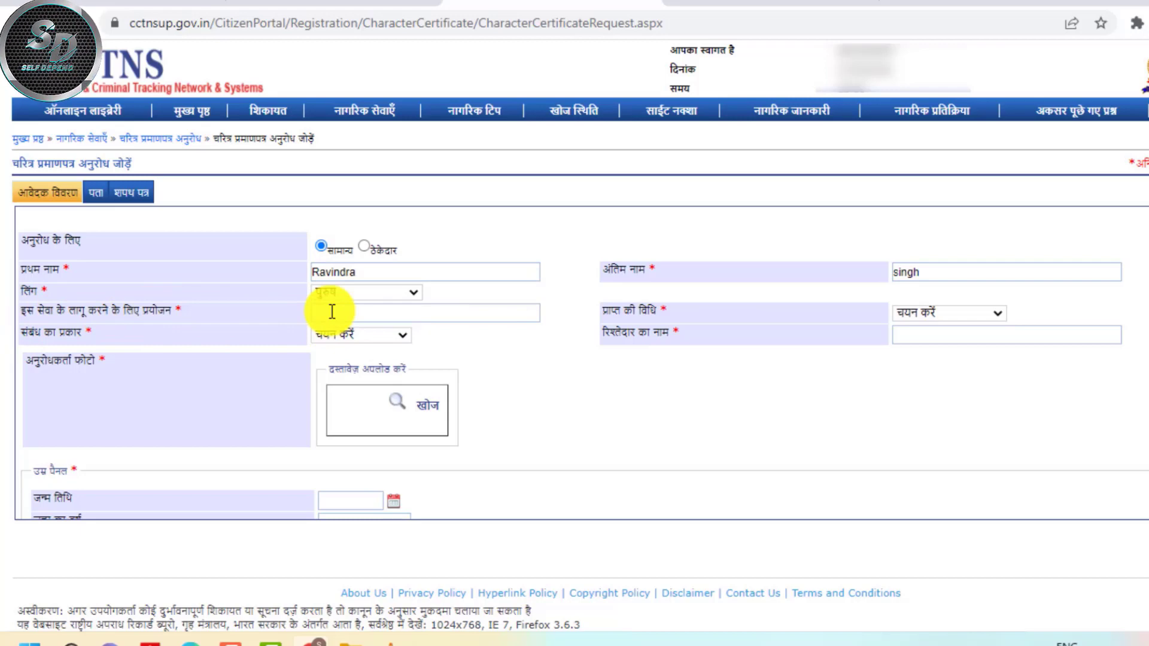
Set purpose 'for csc center', receipt by वायरलेस, relation पिता, and enter the father's name
text(for csc center)
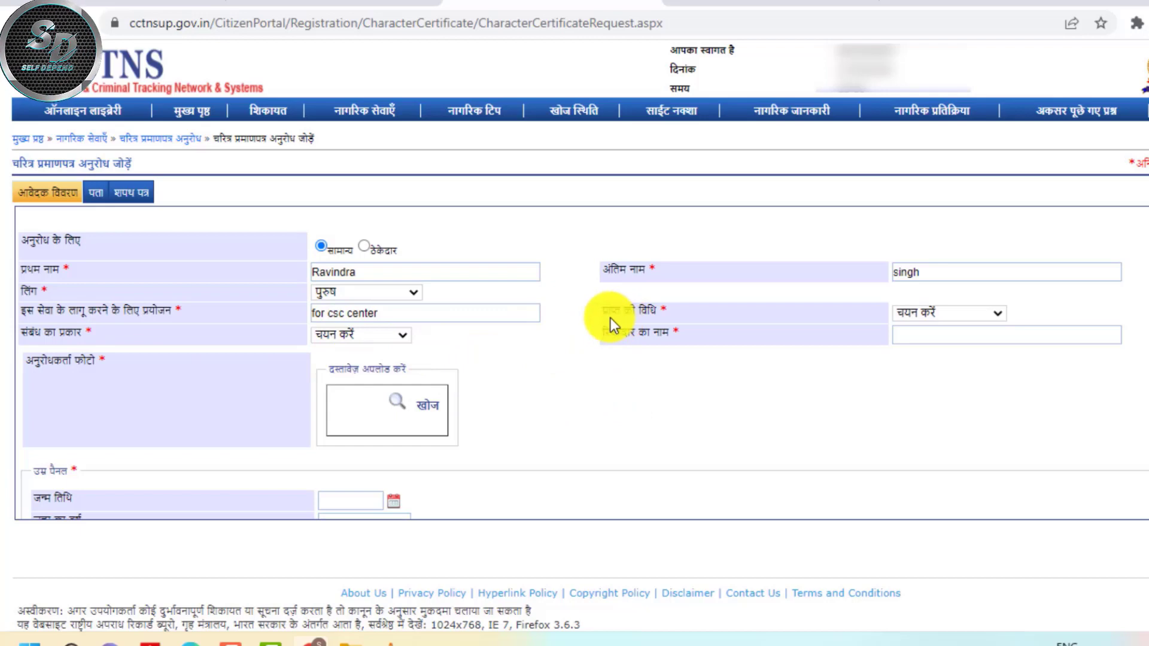
click(970, 313)
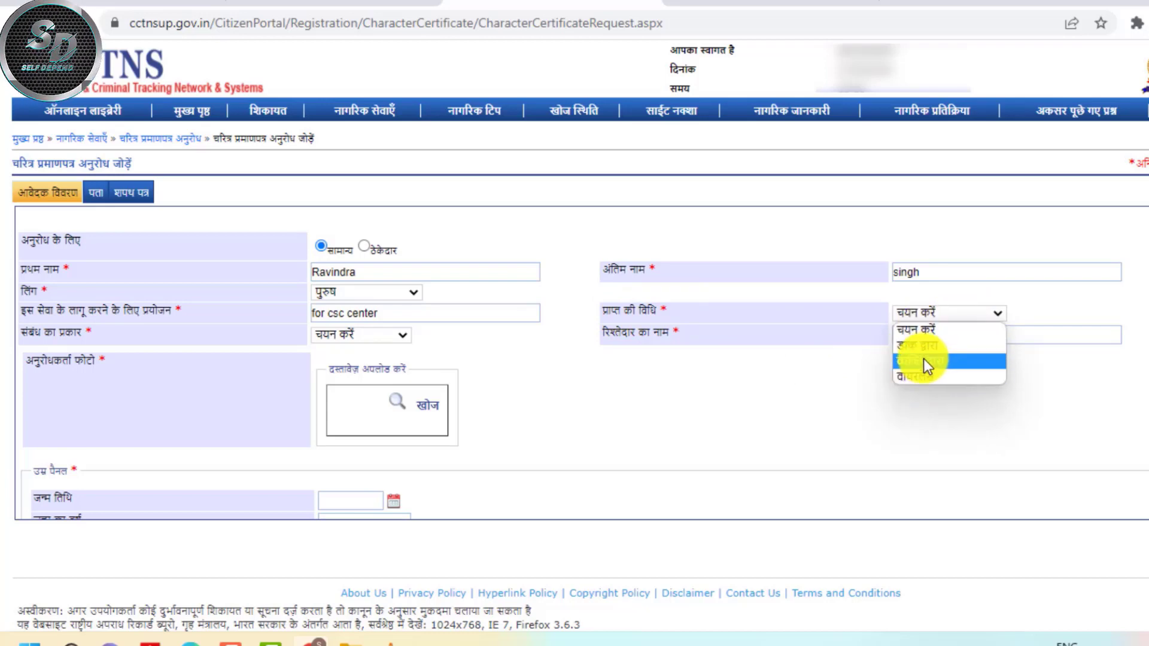
click(916, 376)
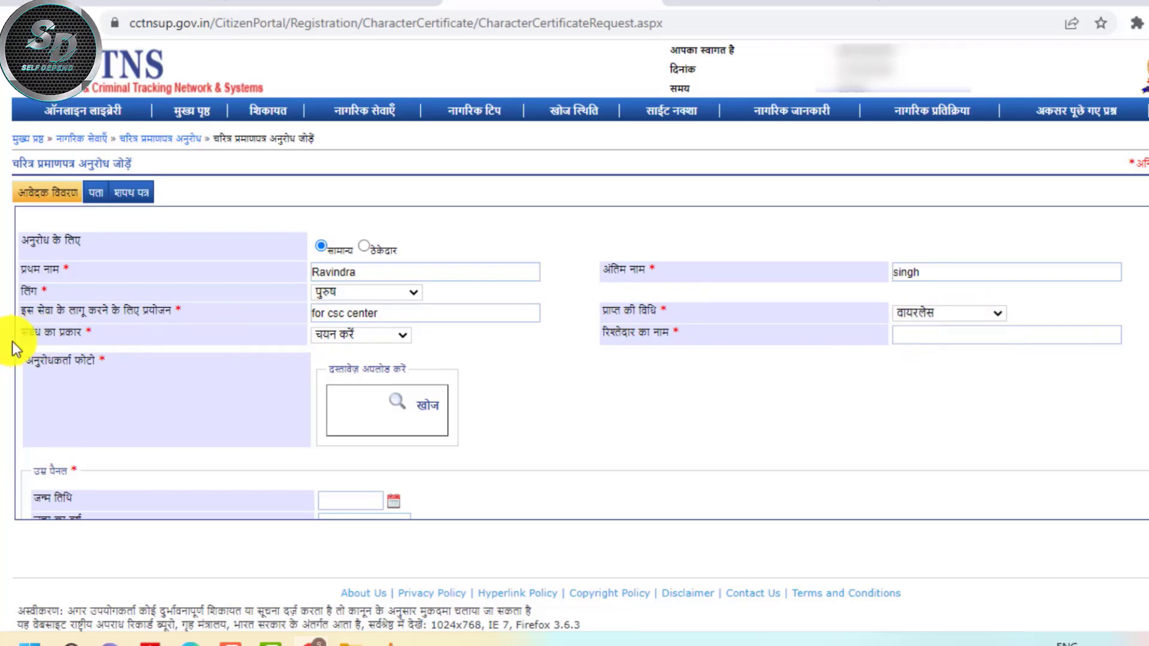
click(322, 336)
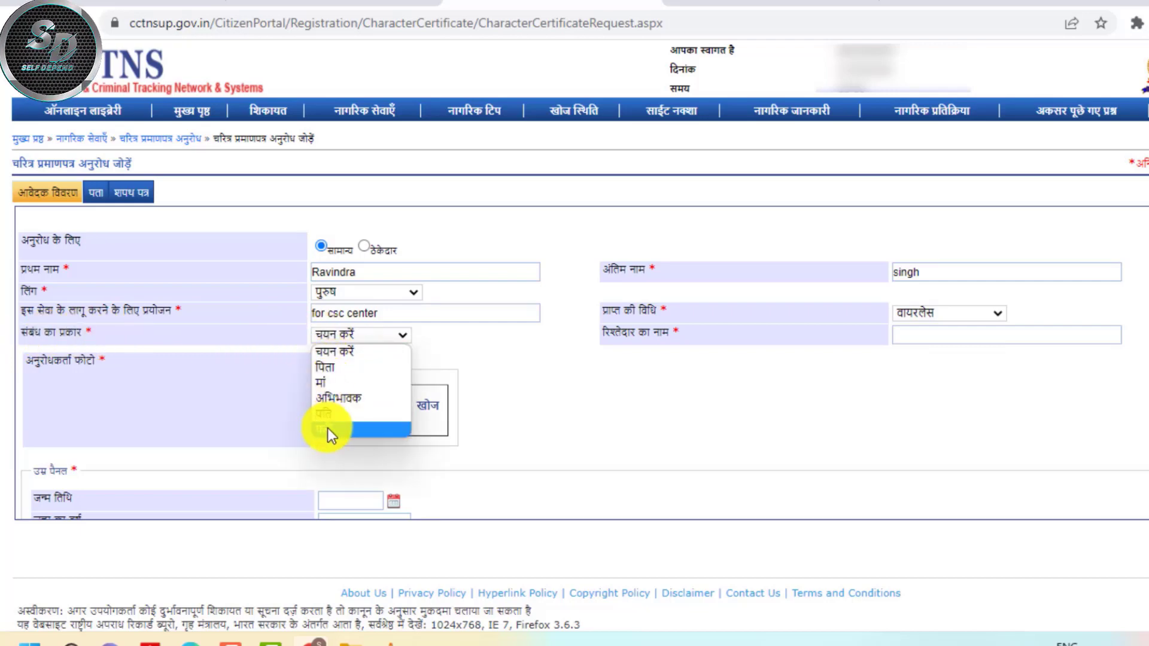
click(321, 369)
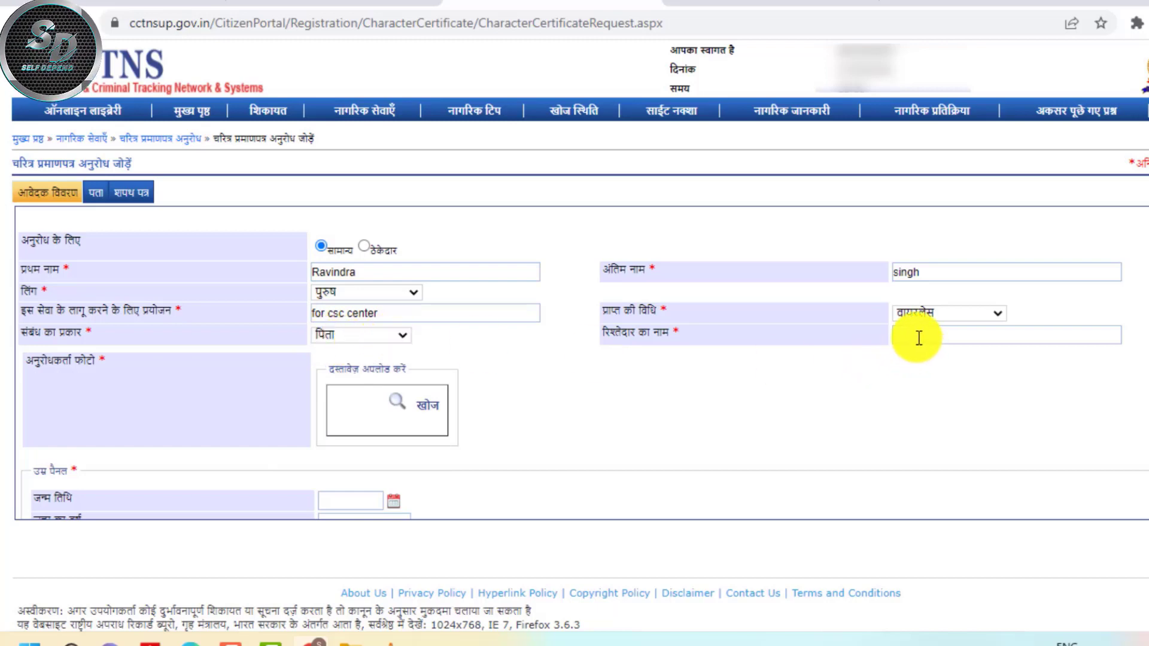
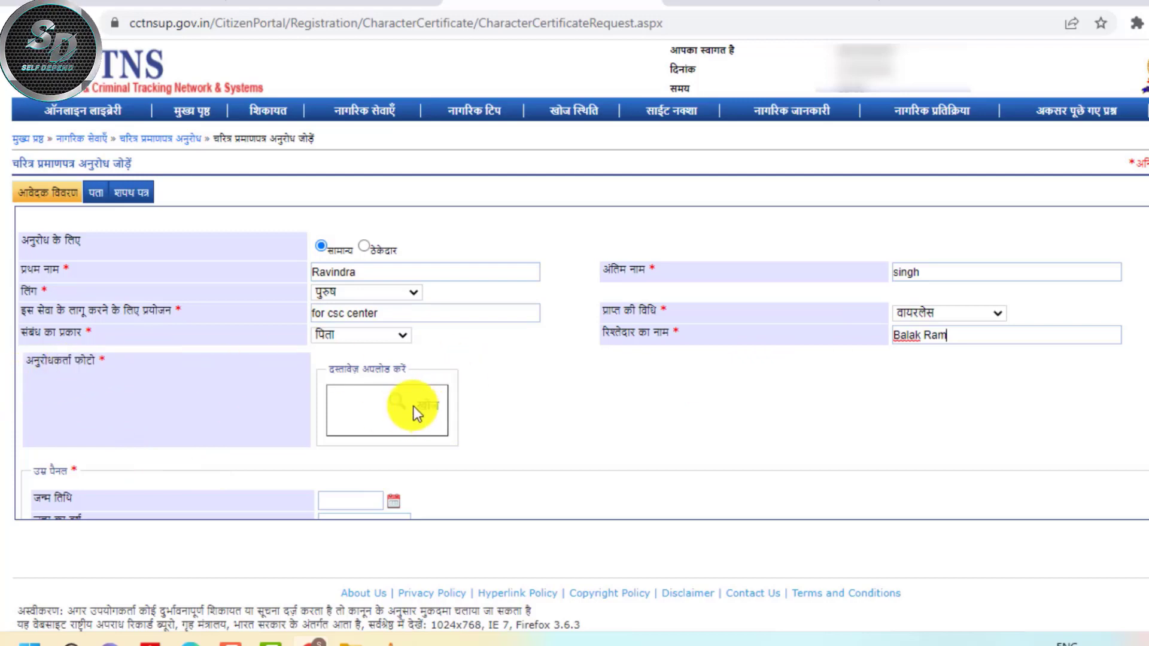
Upload 20181219_220047 (2).jpg as the applicant's photo with the description 'photo'
click(431, 405)
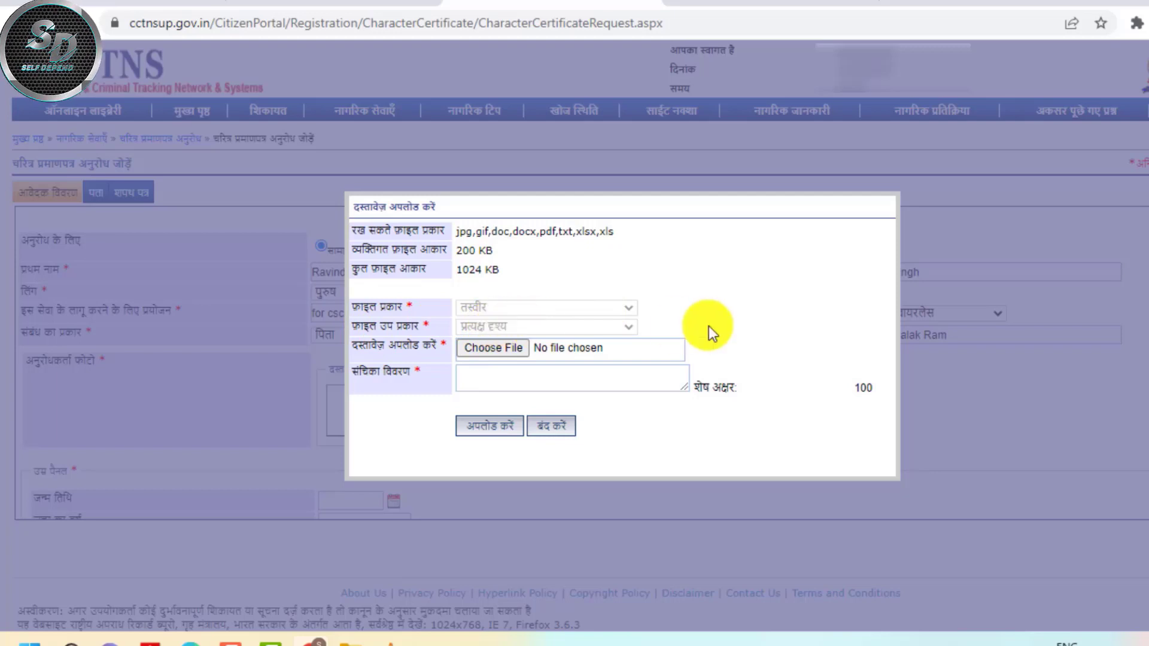
click(490, 353)
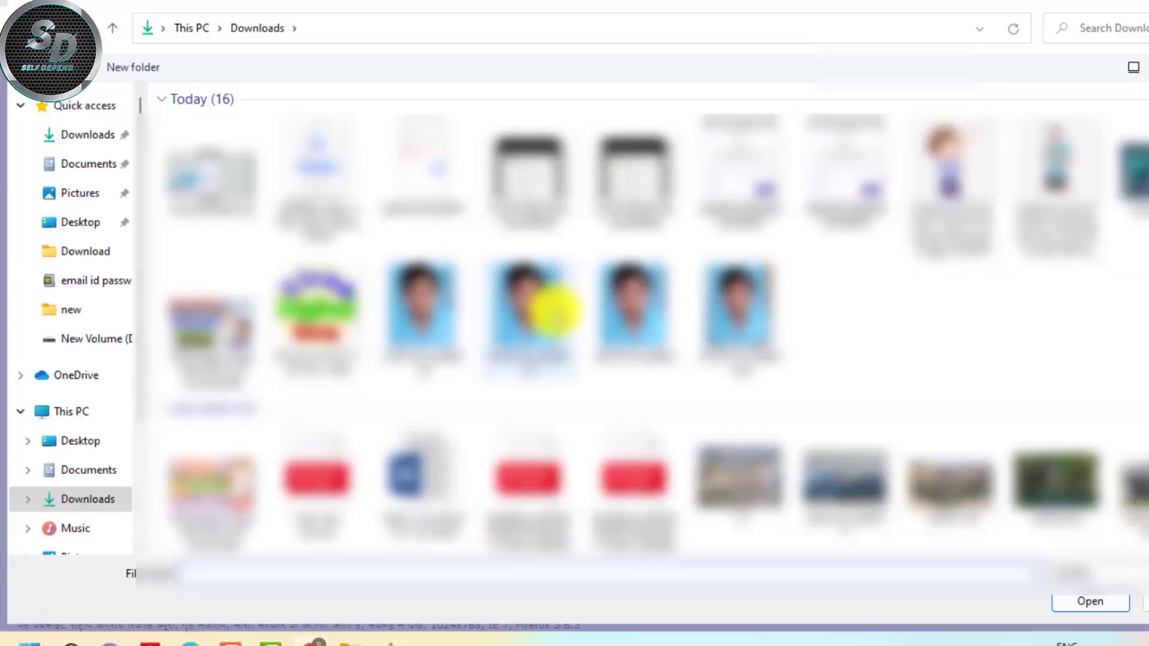
double_click(437, 329)
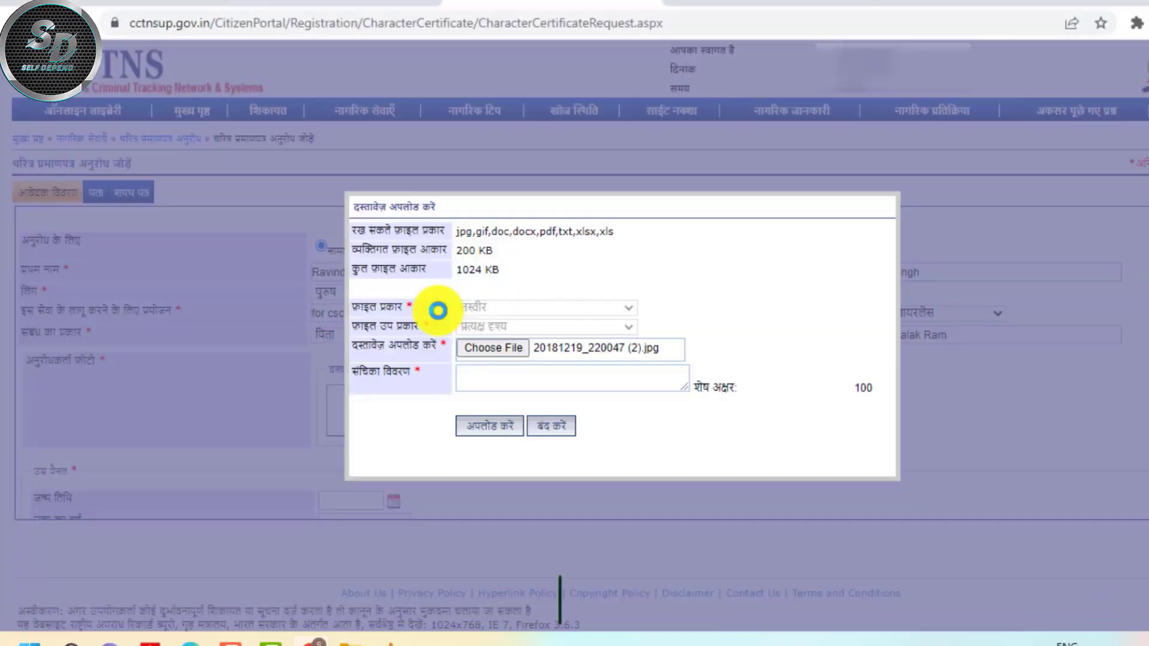
click(457, 384)
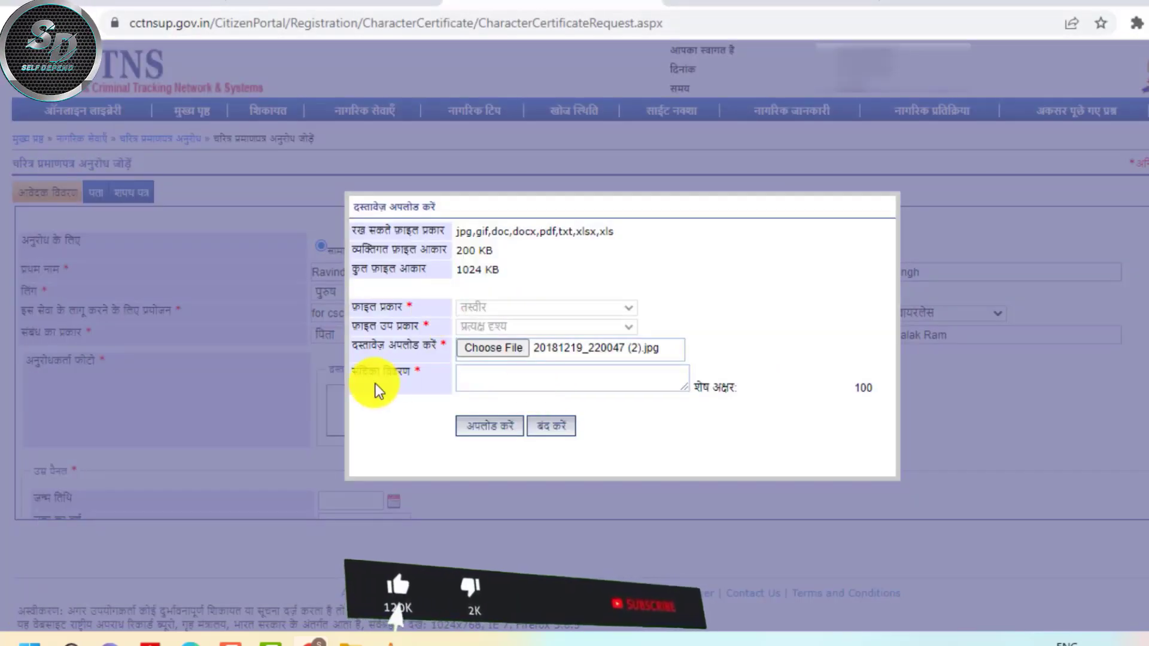
text(photo)
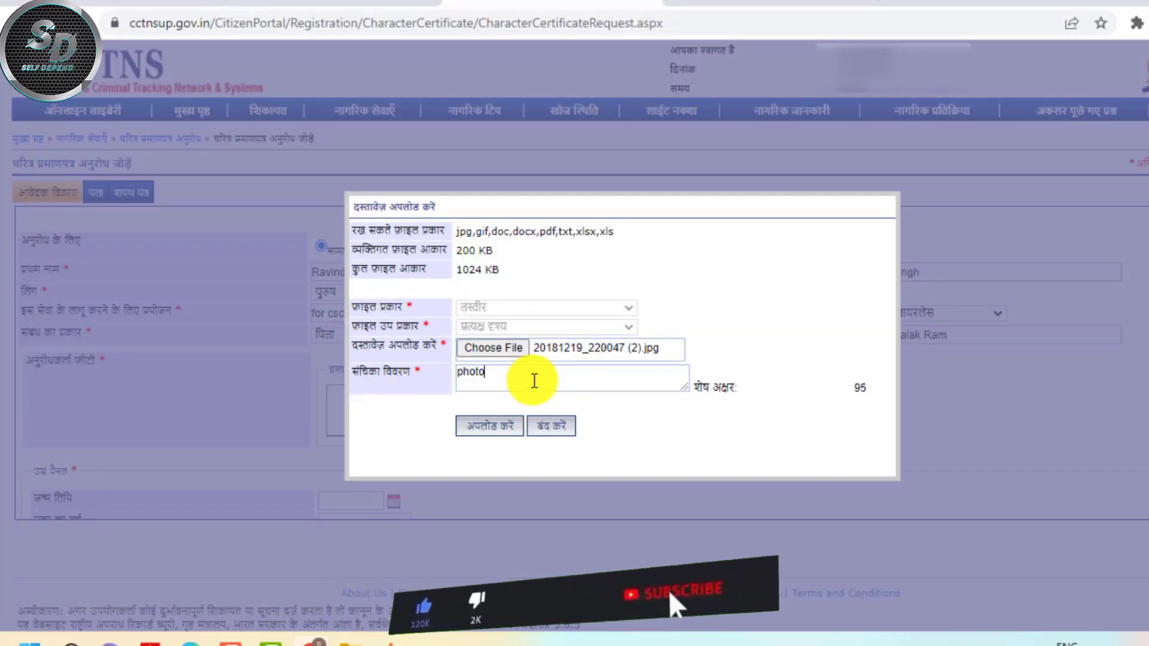
click(487, 428)
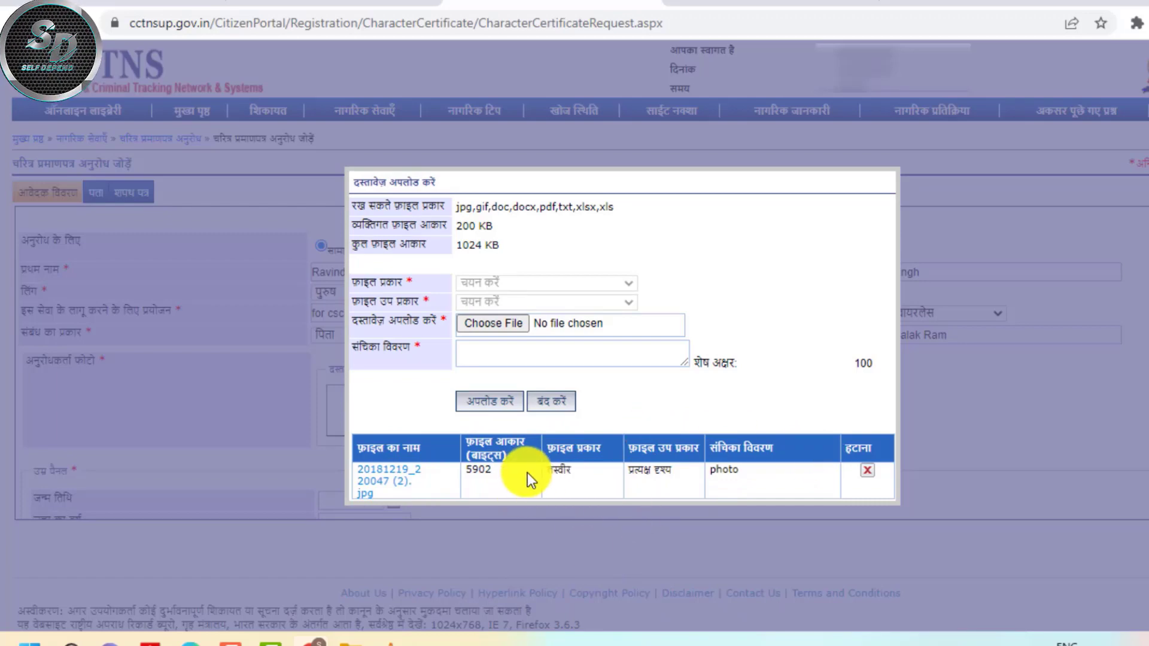
click(563, 405)
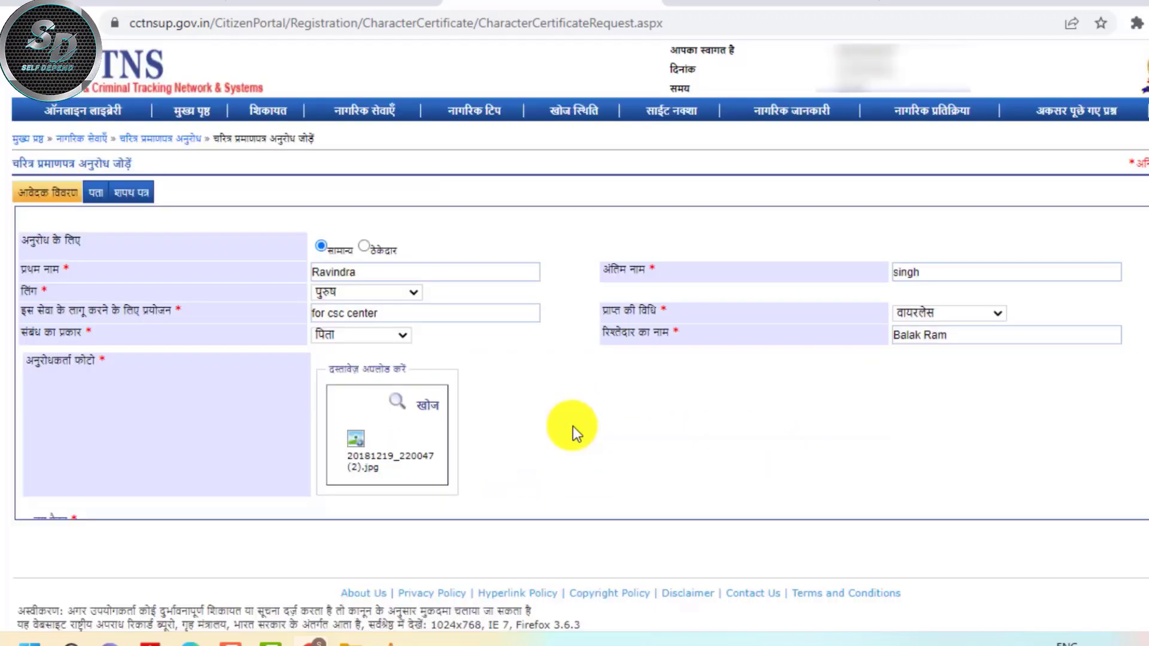
Pick 13 August 1994 as the date of birth from the जन्म तिथि calendar
scroll(613, 410, down, 2)
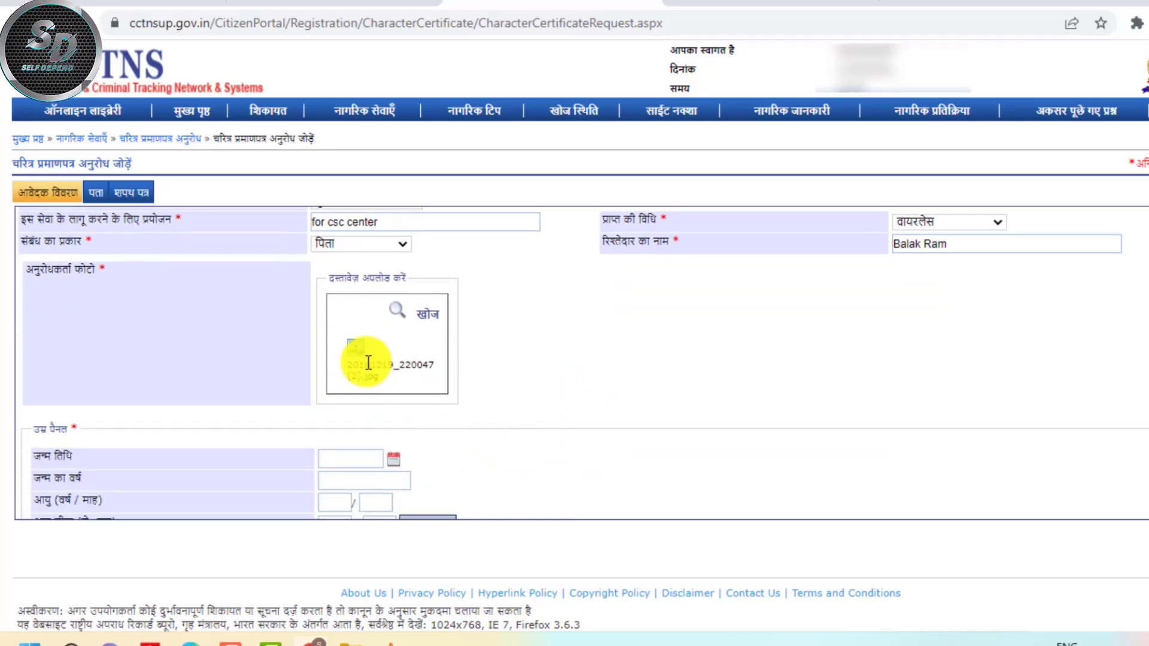
scroll(462, 384, down, 2)
scroll(433, 392, up, 1)
scroll(453, 378, down, 1)
scroll(453, 379, down, 1)
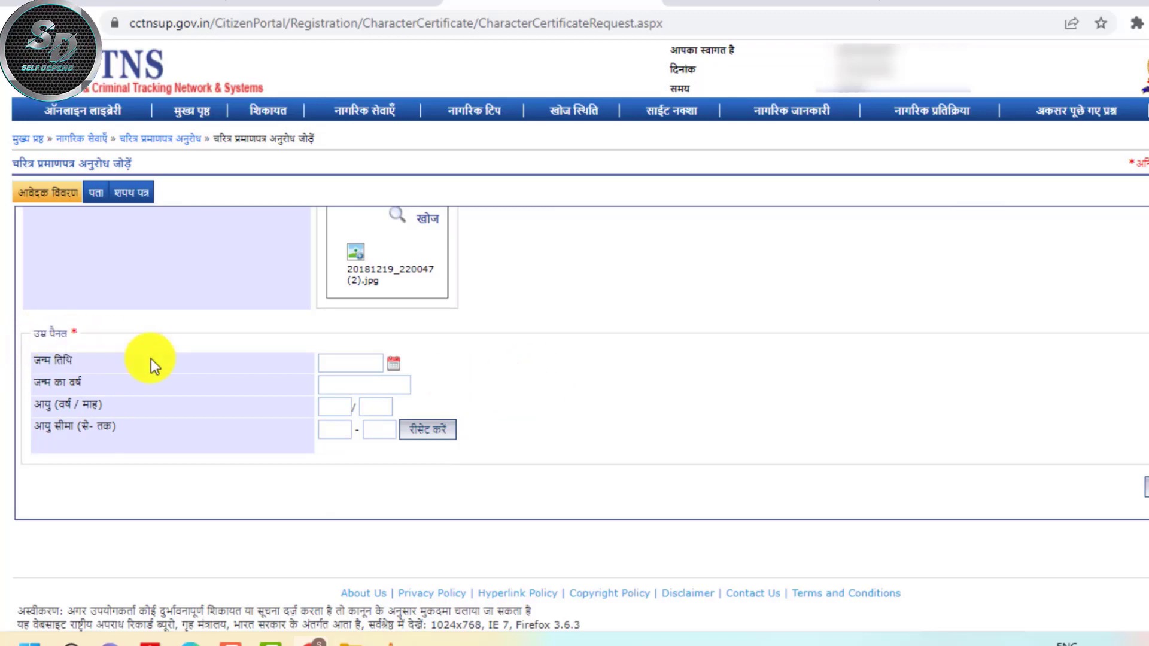
click(346, 363)
click(388, 365)
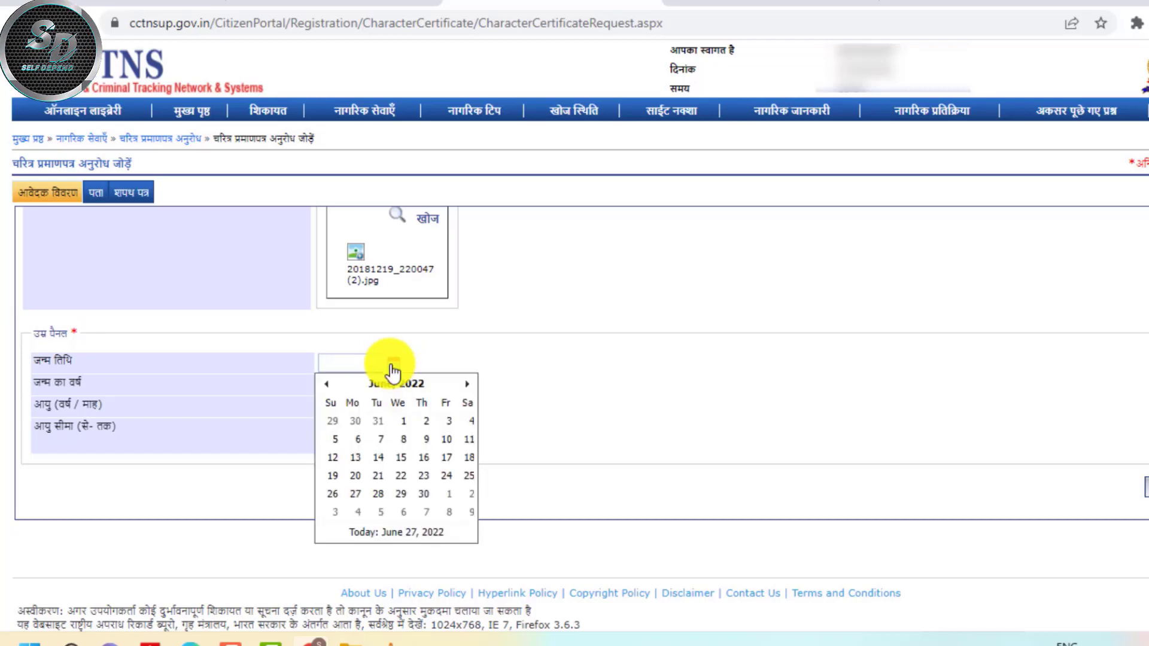
click(398, 384)
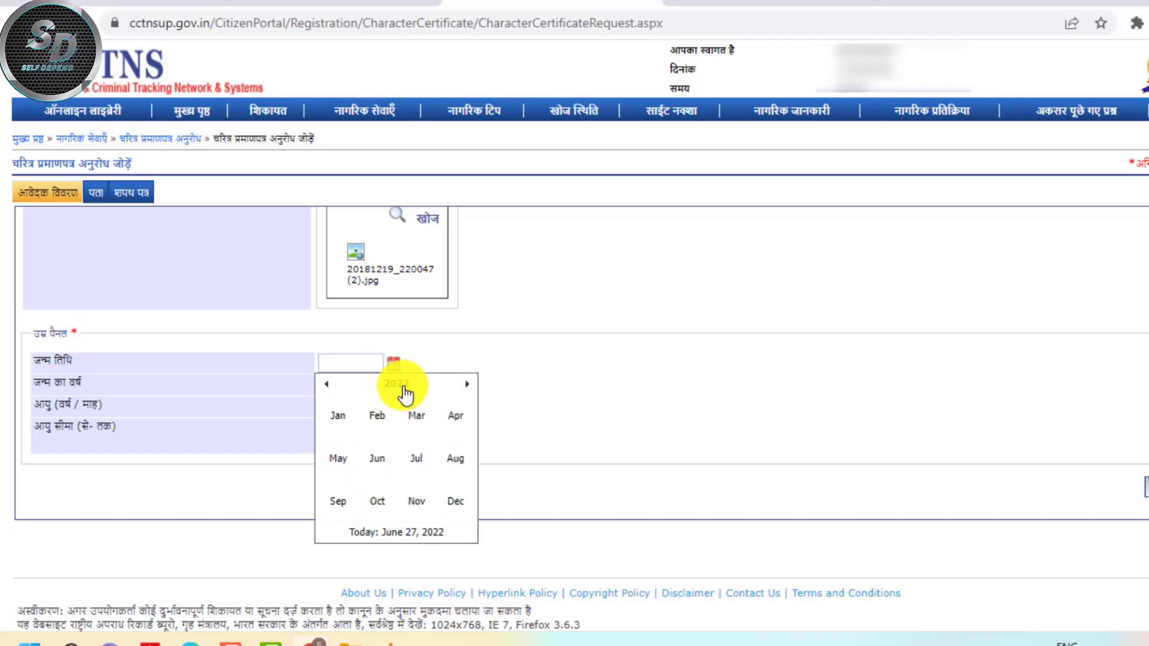
click(398, 388)
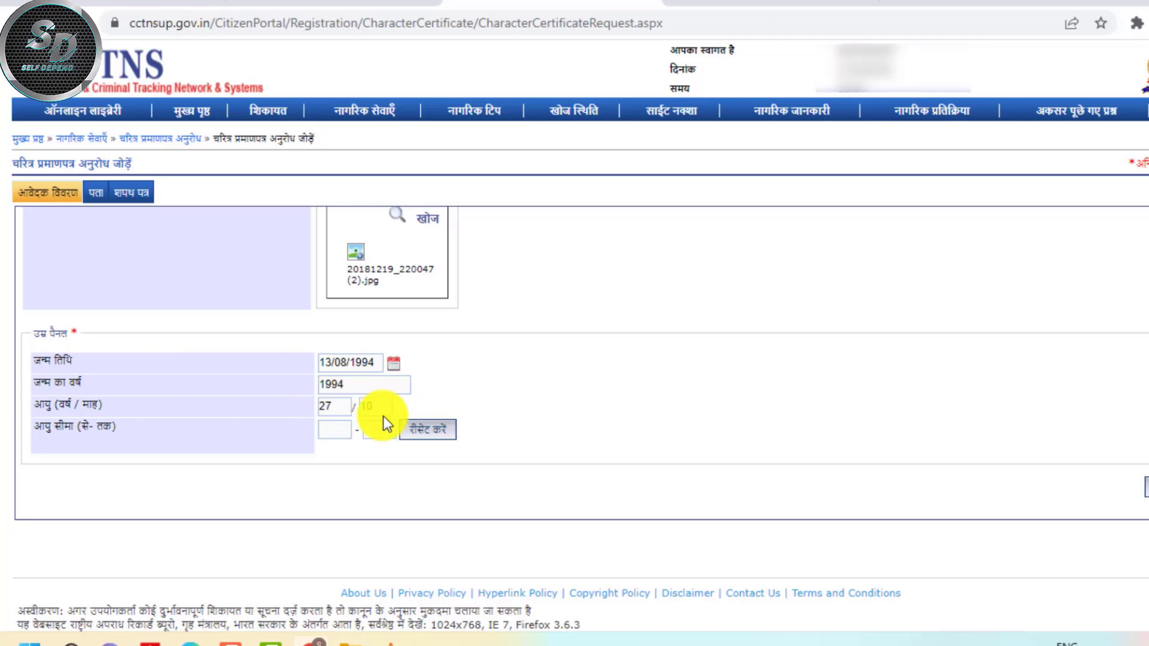
scroll(629, 392, up, 3)
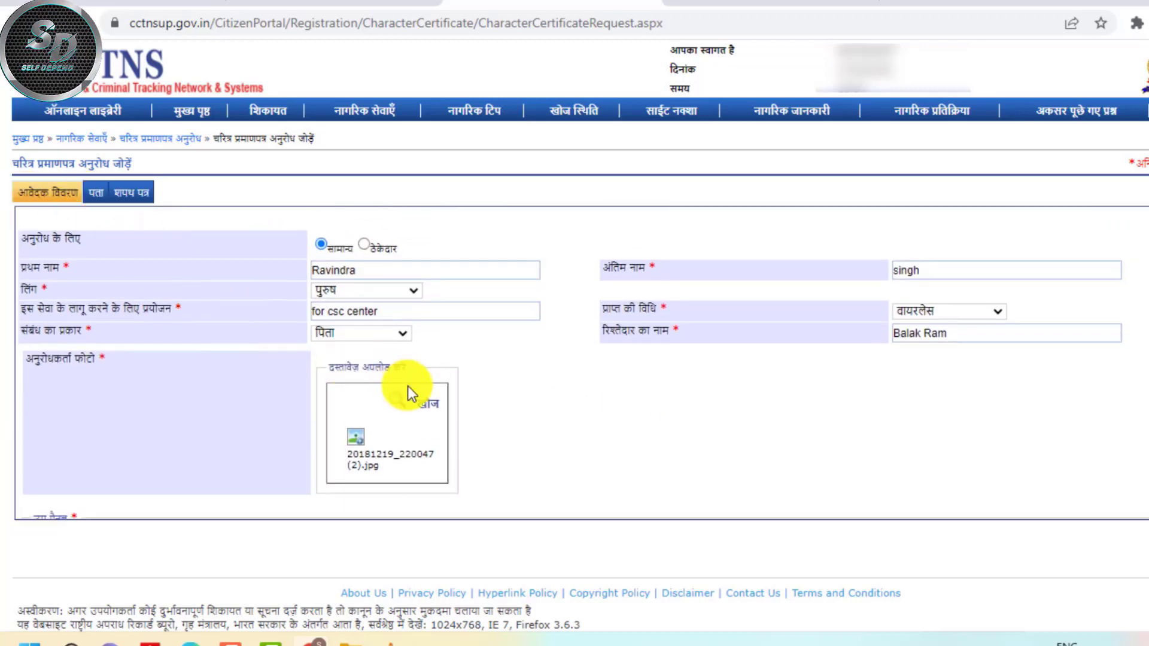
scroll(410, 388, down, 3)
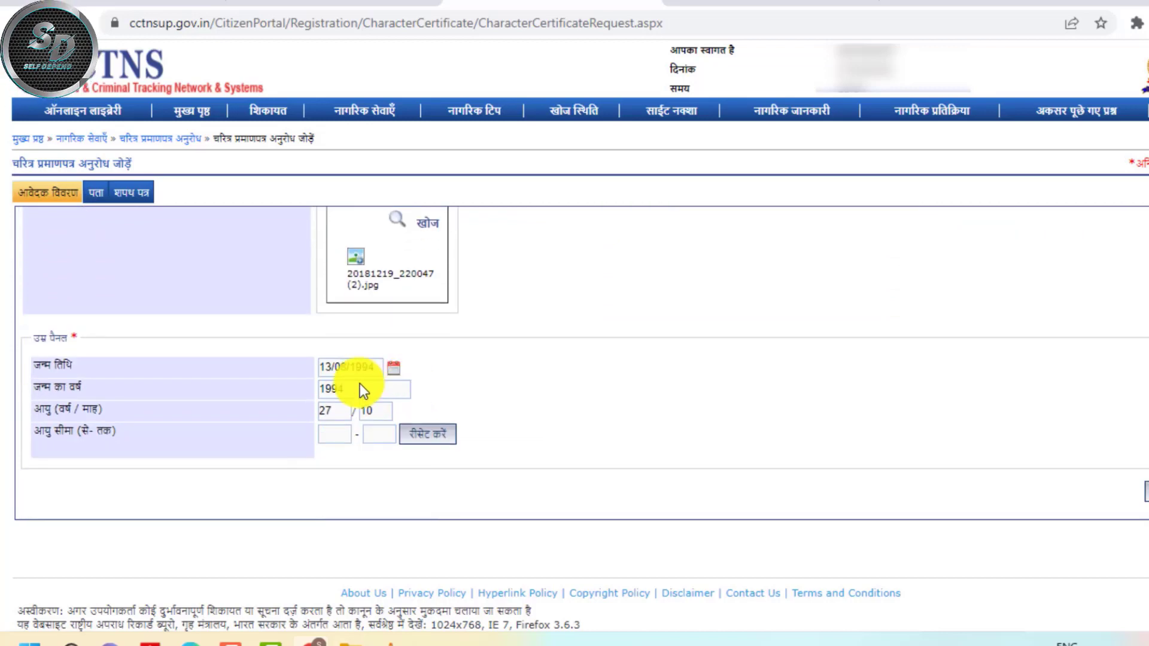
On the address tab, enter the current village or city and choose its district
click(97, 196)
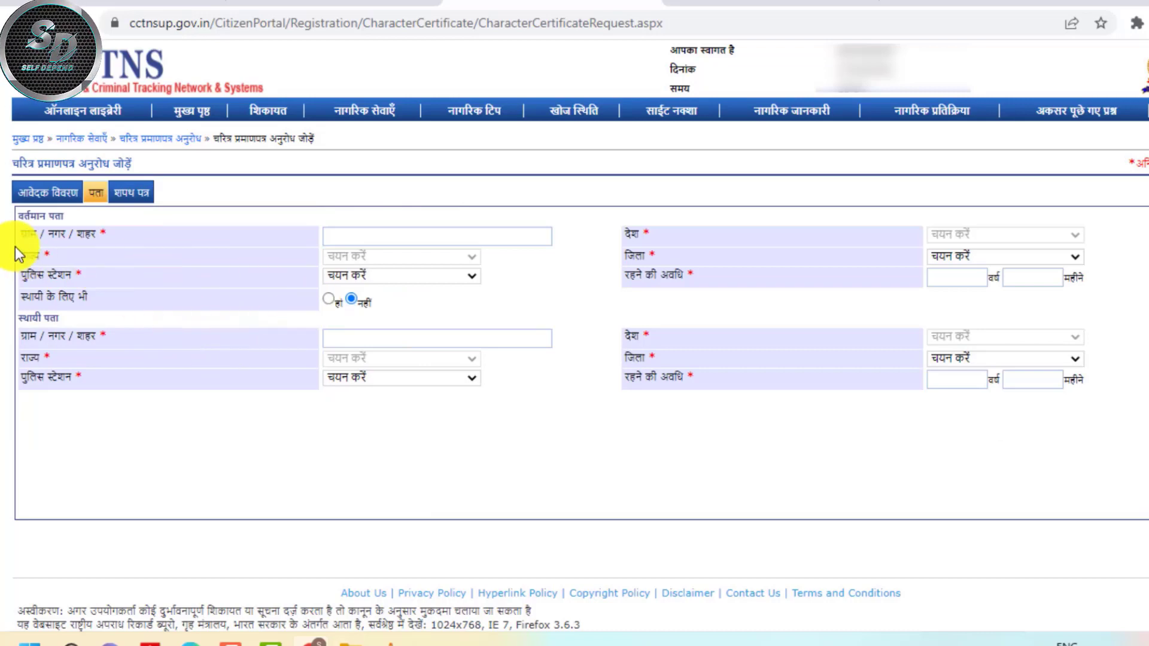
click(398, 234)
key(Down)
key(Return)
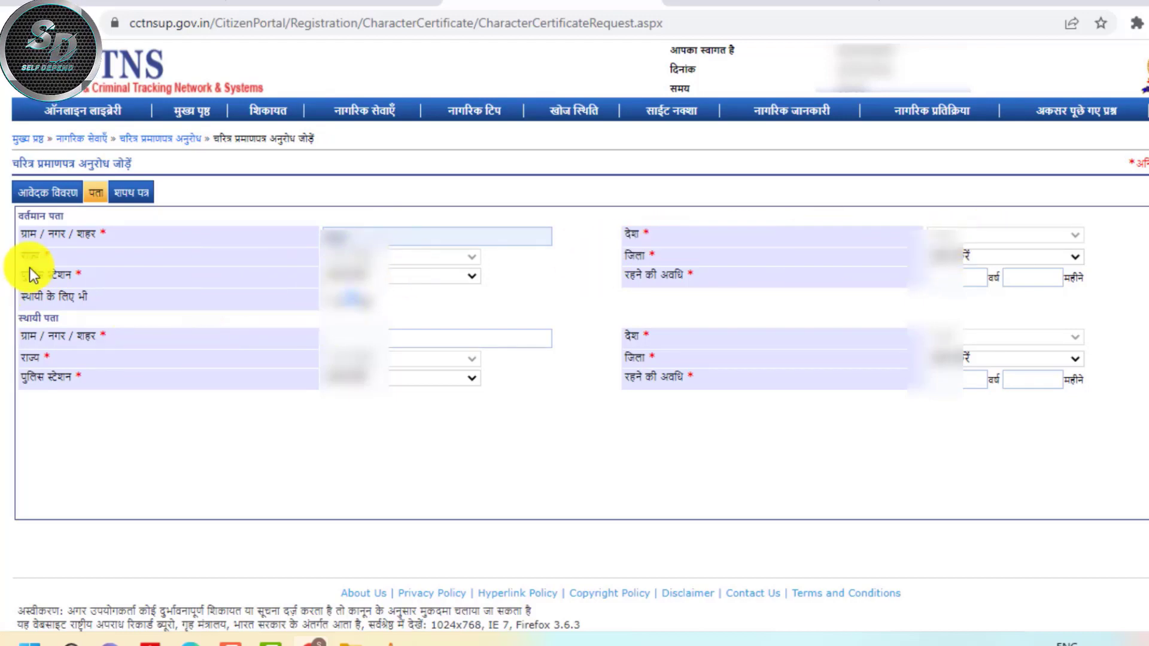
click(972, 254)
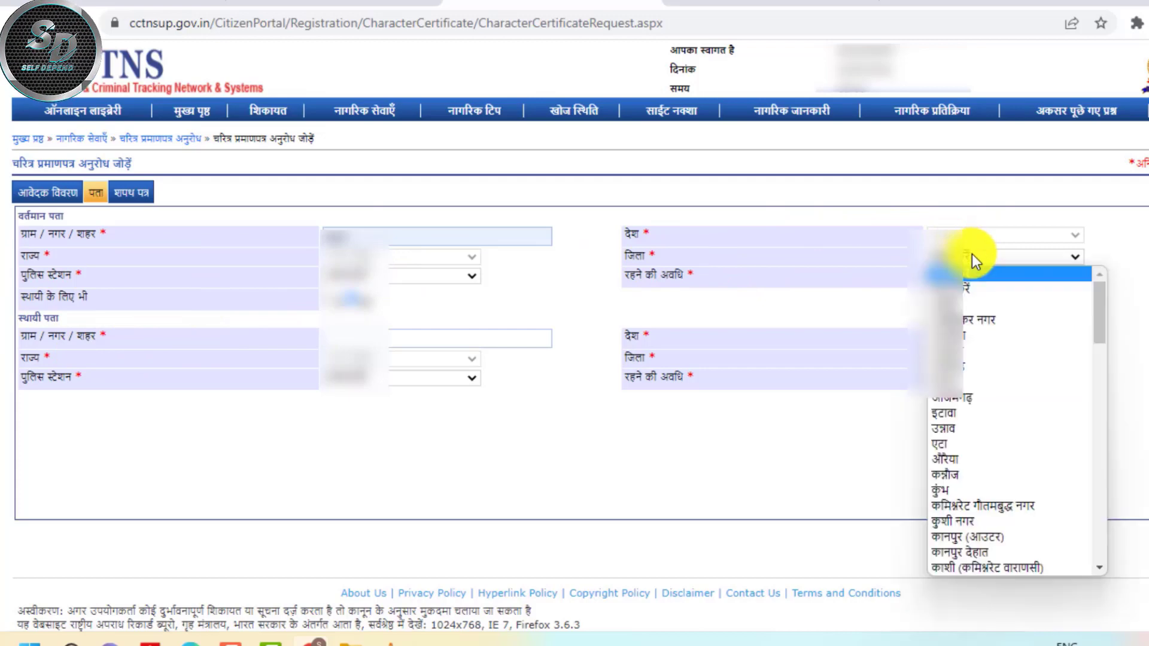
click(954, 289)
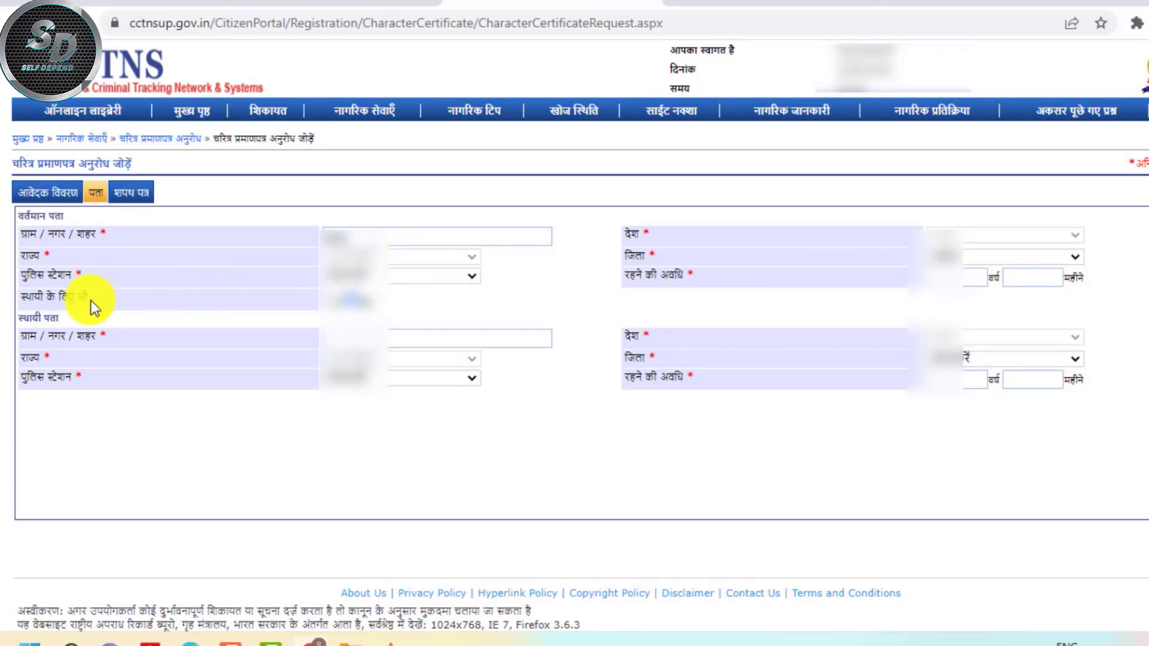
Choose the police station, enter an 8-month stay, and copy it as the permanent address
click(358, 274)
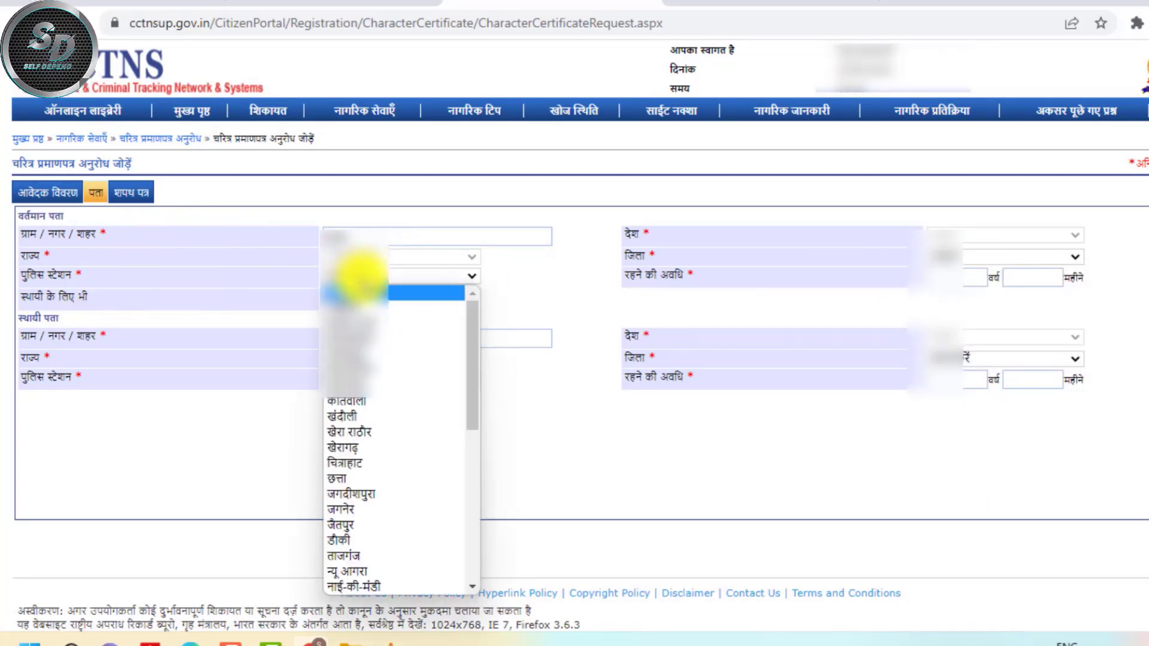
click(359, 431)
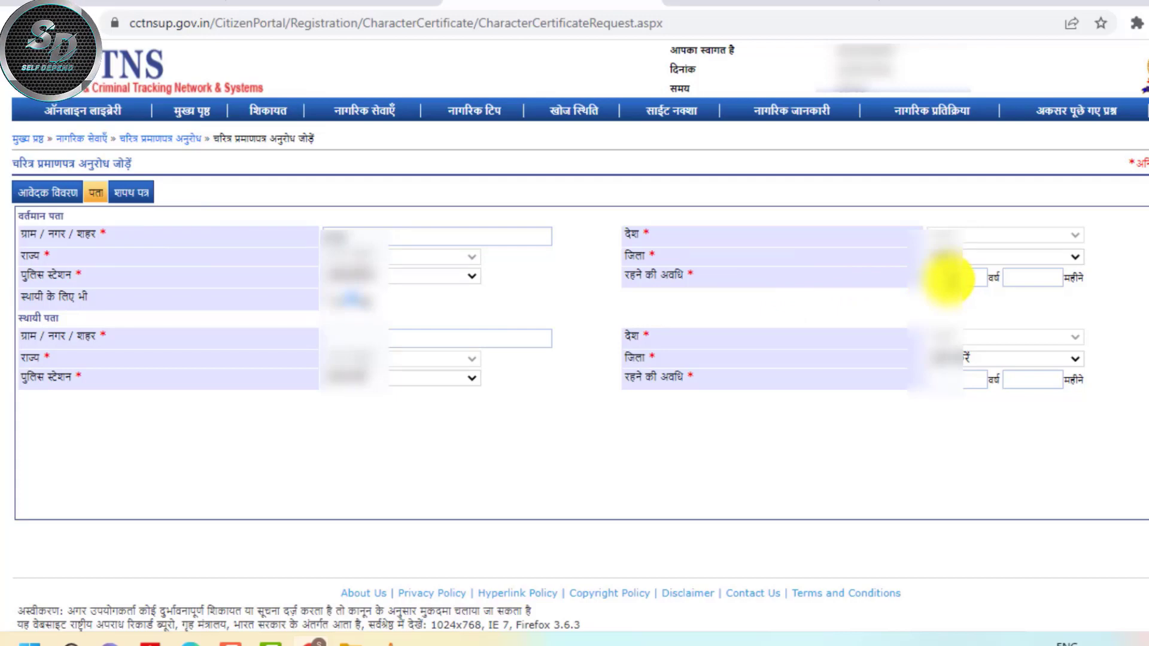
text(8)
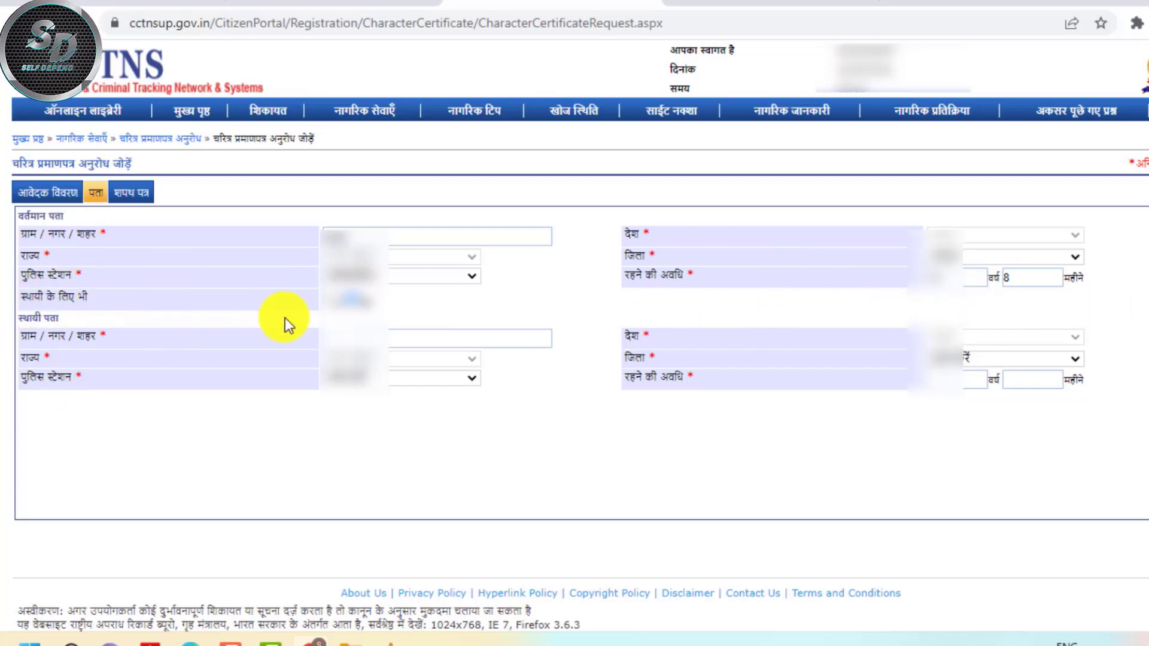
click(335, 299)
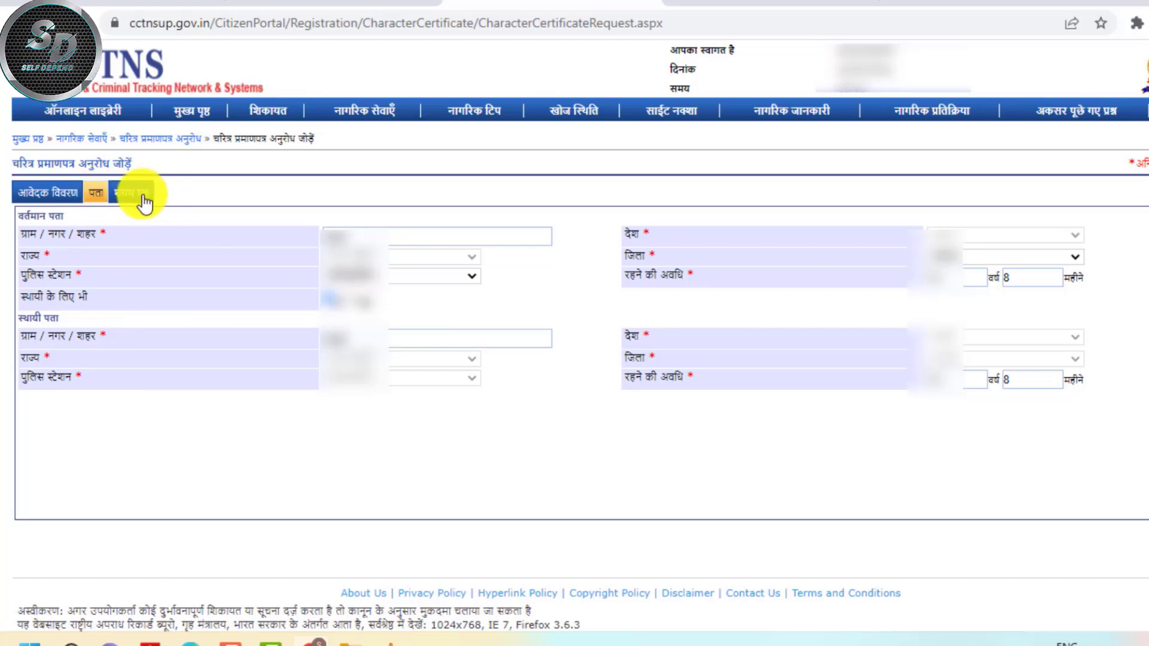
In the शपथ पत्र tab, answer नहीं to criminal record, tick the declaration, and submit
click(143, 196)
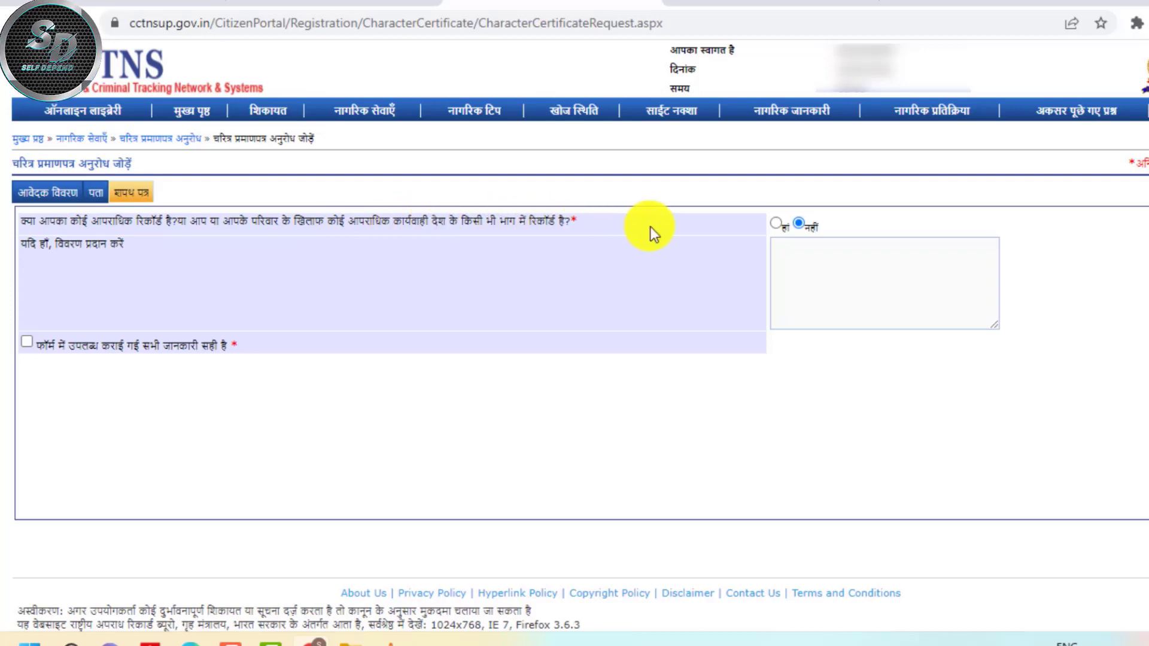
click(775, 224)
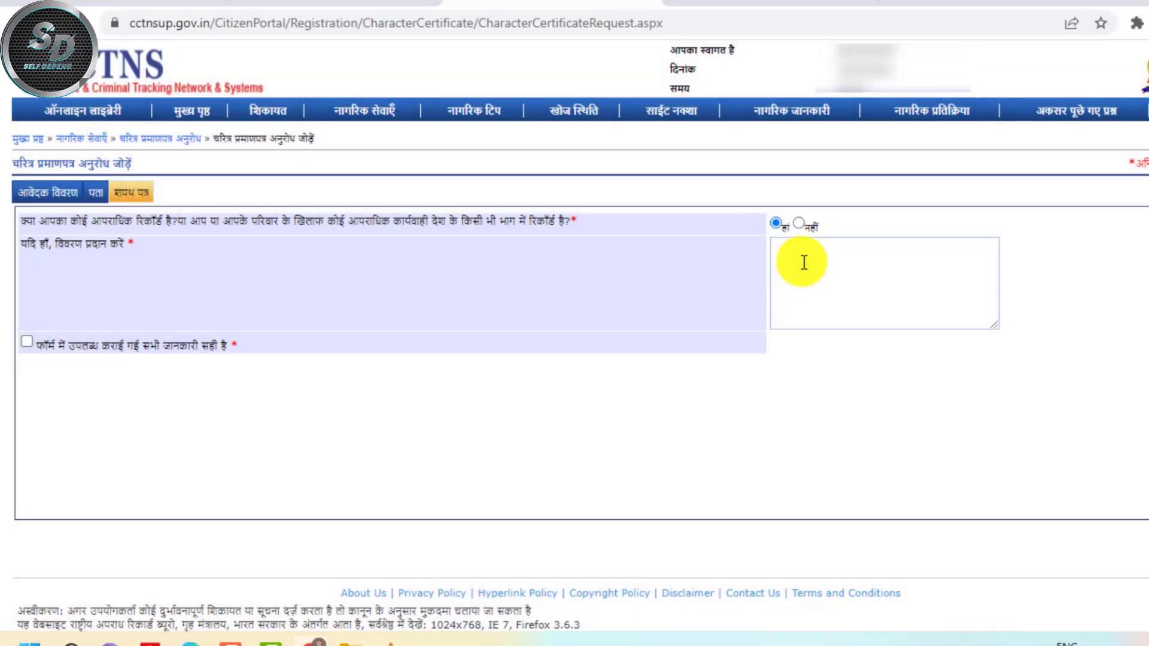
click(804, 262)
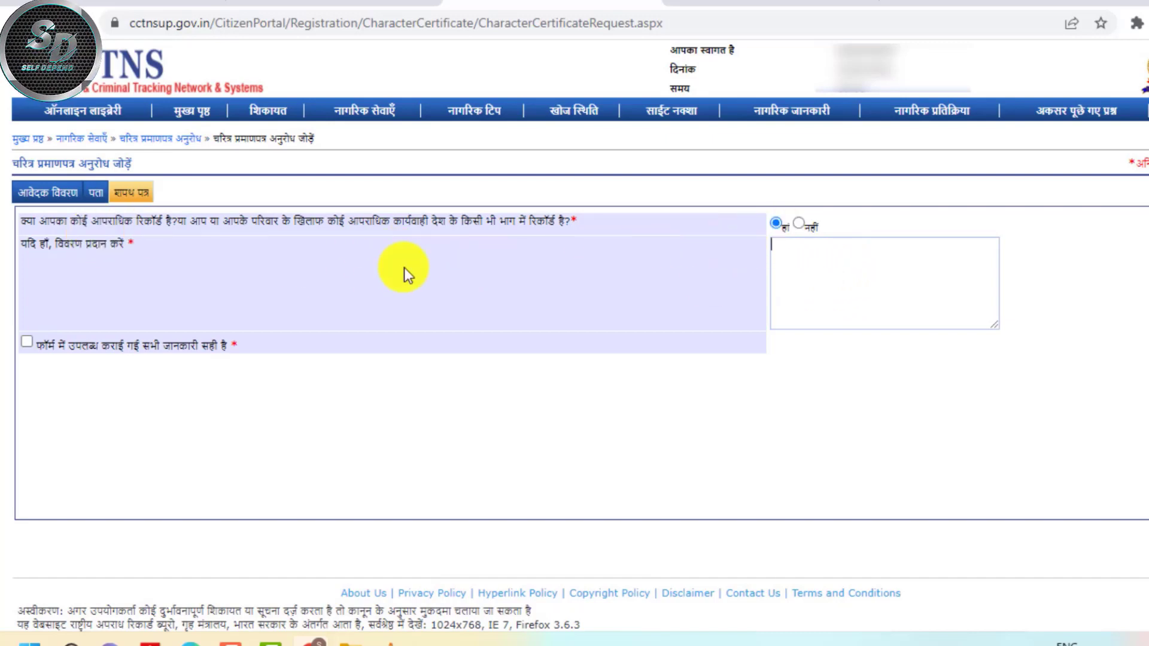
click(799, 224)
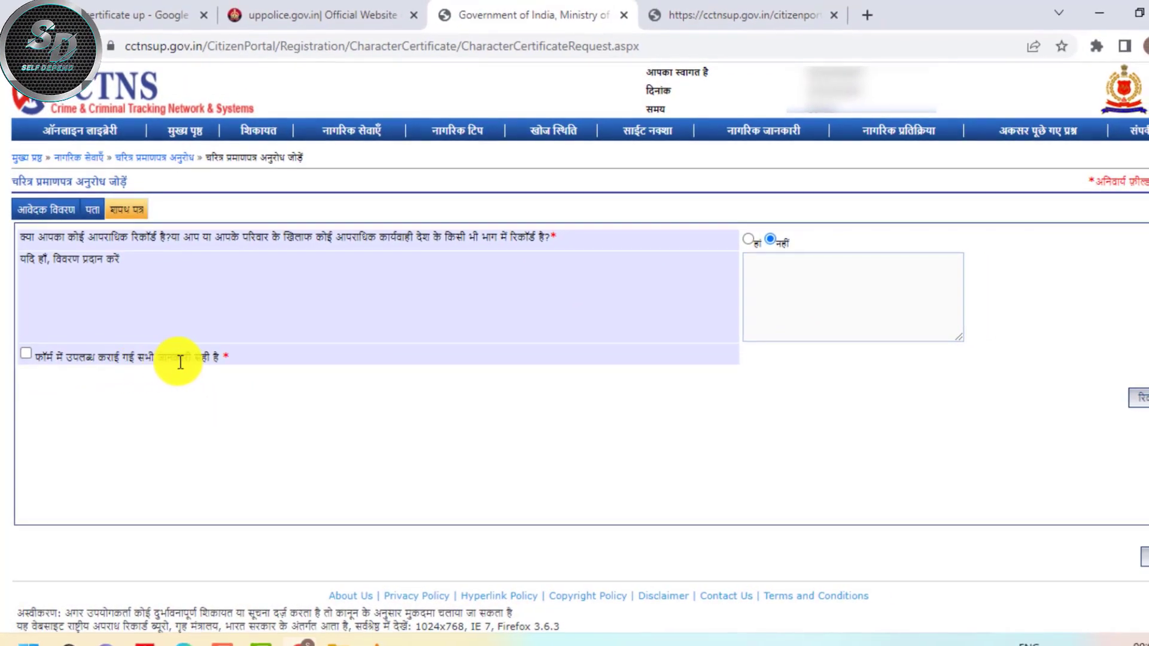
click(27, 356)
click(1141, 398)
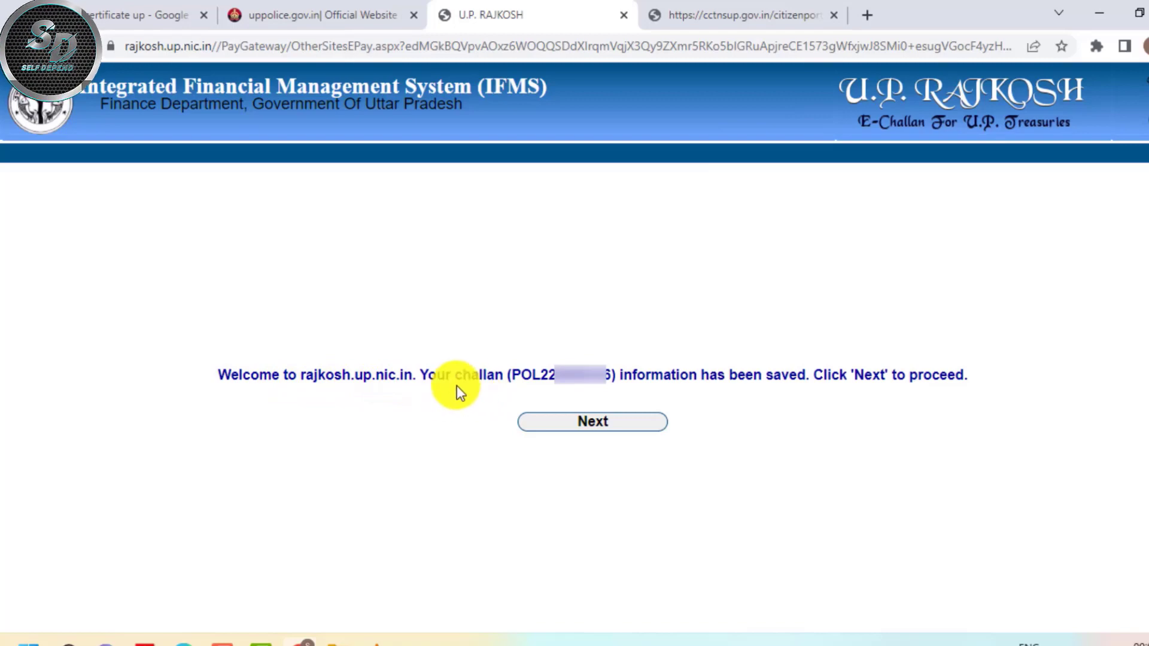
Continue from the saved challan past the disclaimer to the 50.00 e-payment confirmation
drag(513, 374, 609, 375)
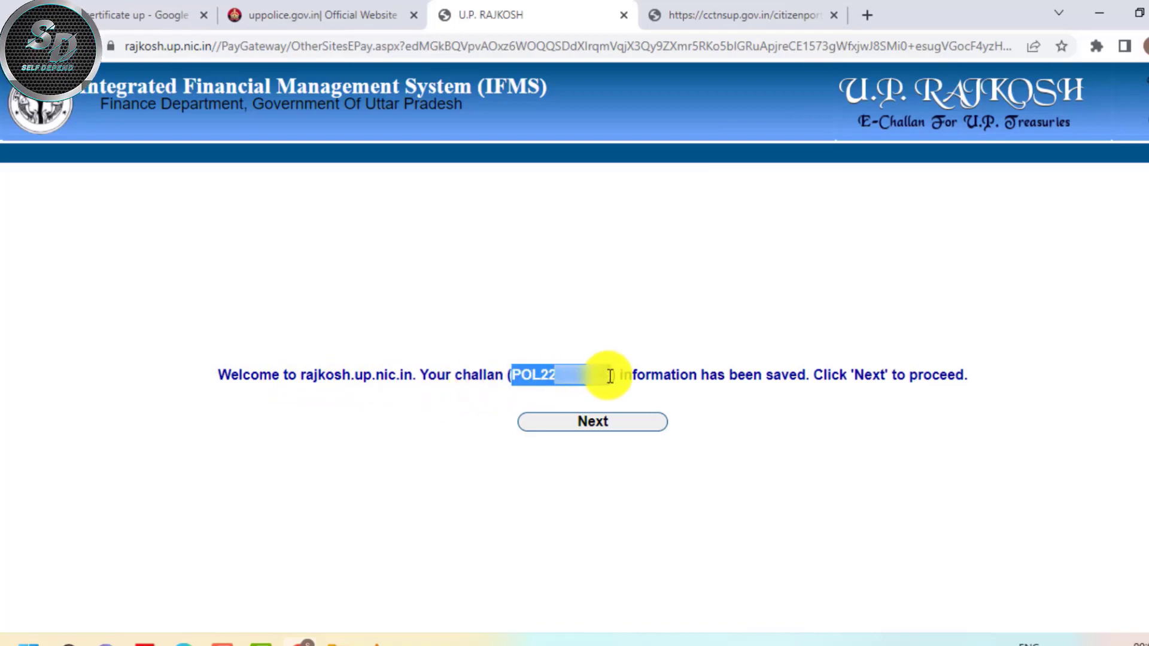
click(667, 394)
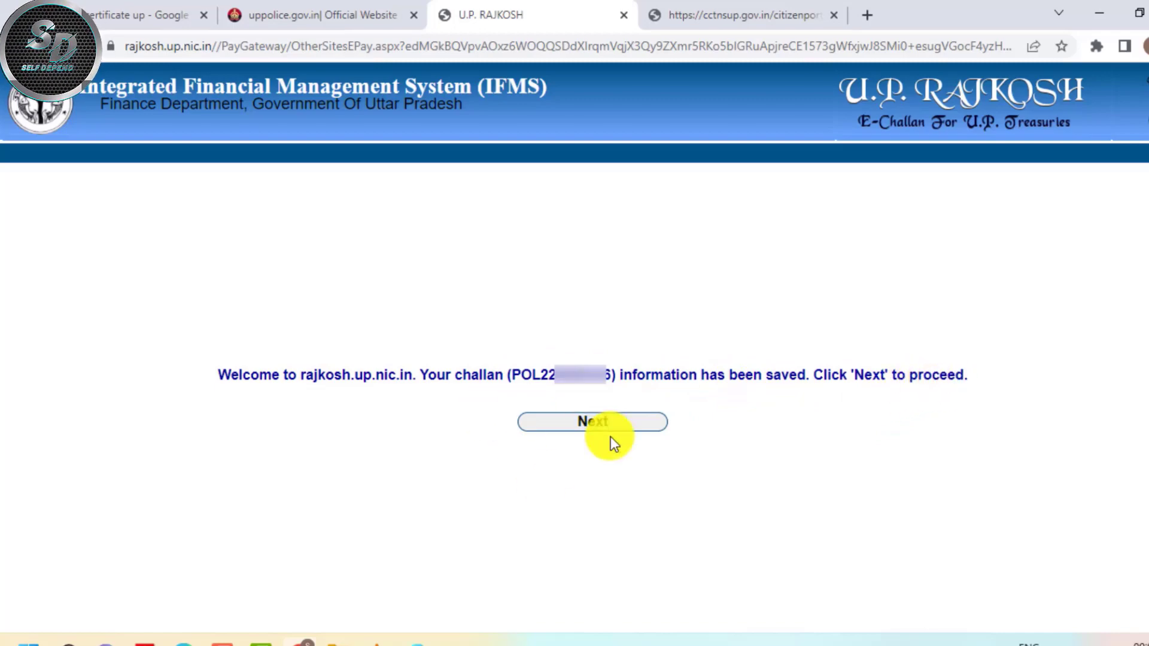
drag(514, 378, 608, 372)
click(737, 377)
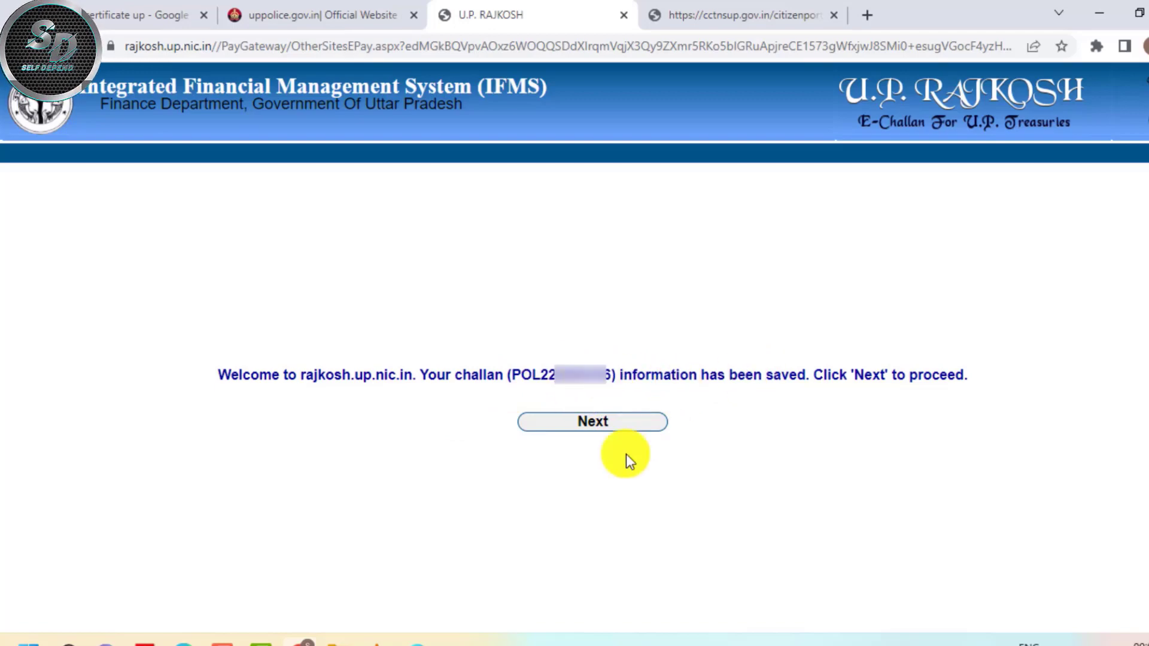
click(601, 427)
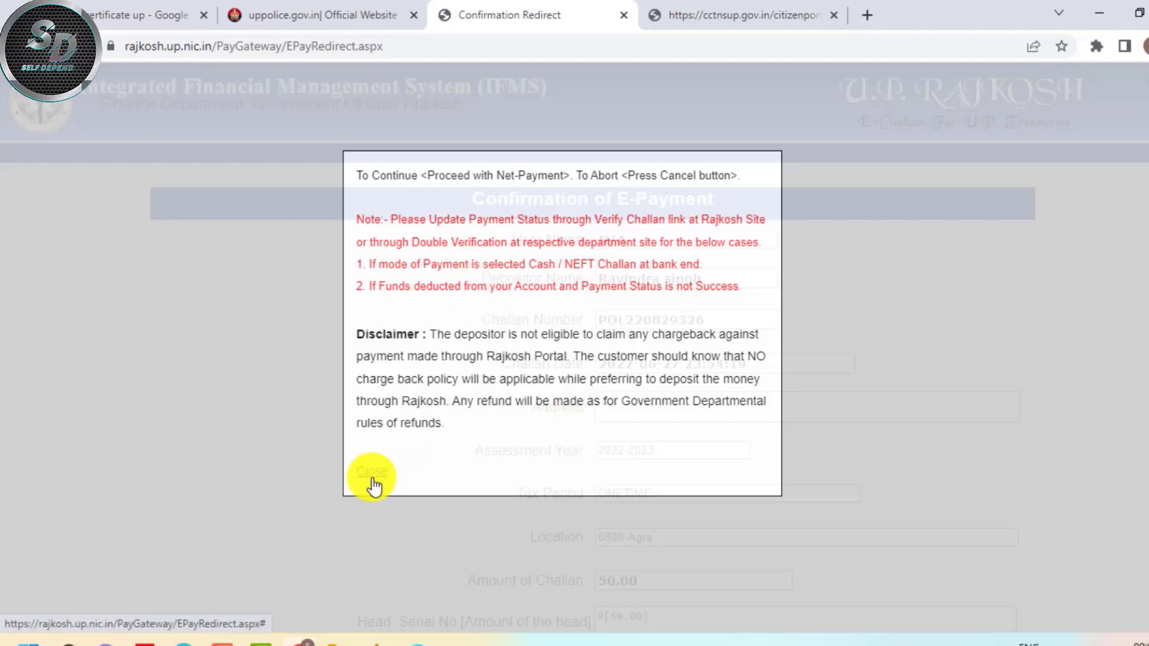
click(373, 477)
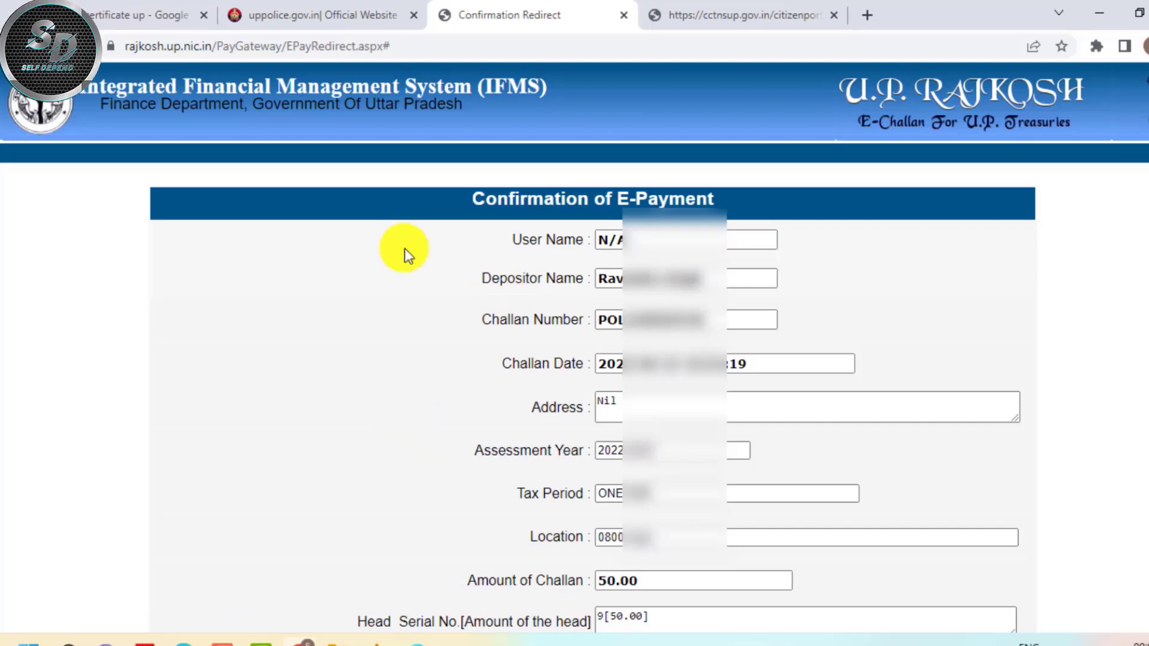
drag(471, 202, 625, 201)
click(698, 226)
scroll(527, 218, down, 2)
Review the e-Challan's Challan Number and its Nil Address value
scroll(526, 211, up, 2)
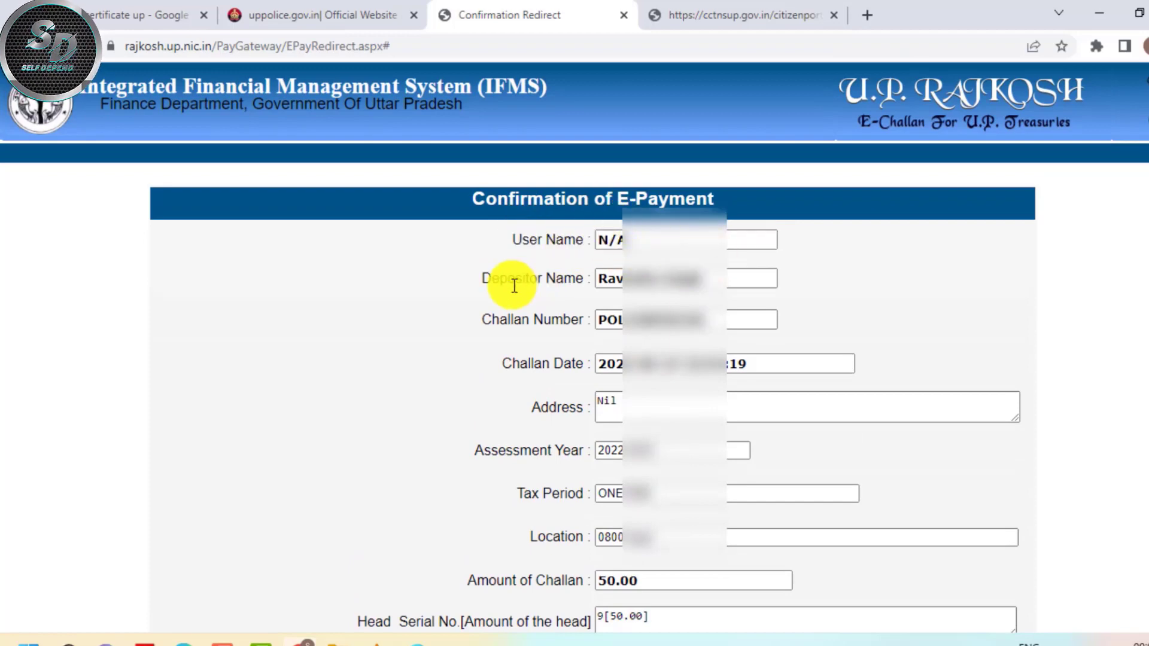
scroll(500, 268, down, 2)
drag(469, 235, 526, 236)
click(680, 230)
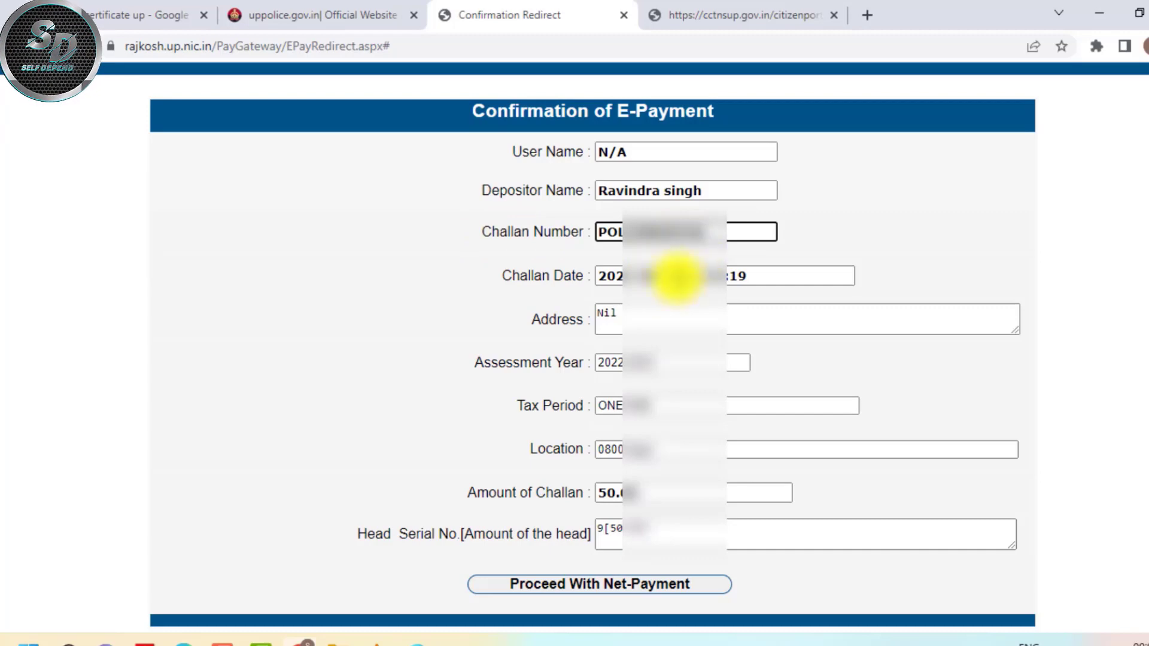
click(617, 315)
drag(617, 314, 572, 315)
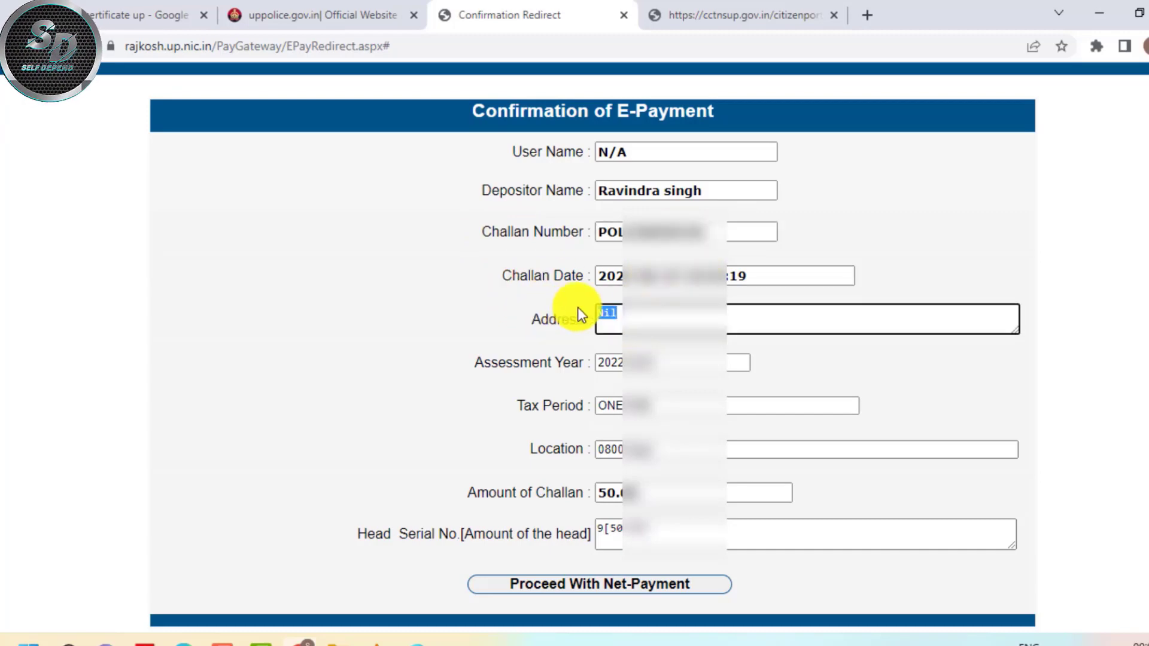
scroll(521, 367, up, 1)
scroll(577, 406, down, 1)
Check the Assessment Year, Location, 50.00 amount and Head Serial No., then proceed with net payment
drag(479, 363, 631, 390)
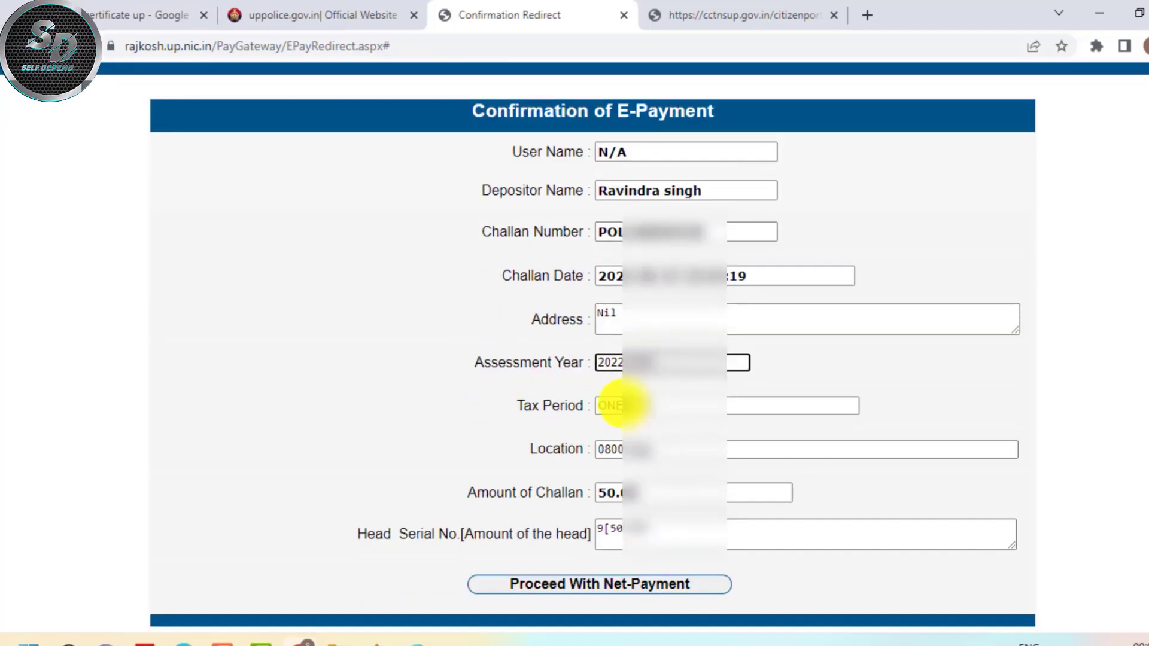
click(530, 415)
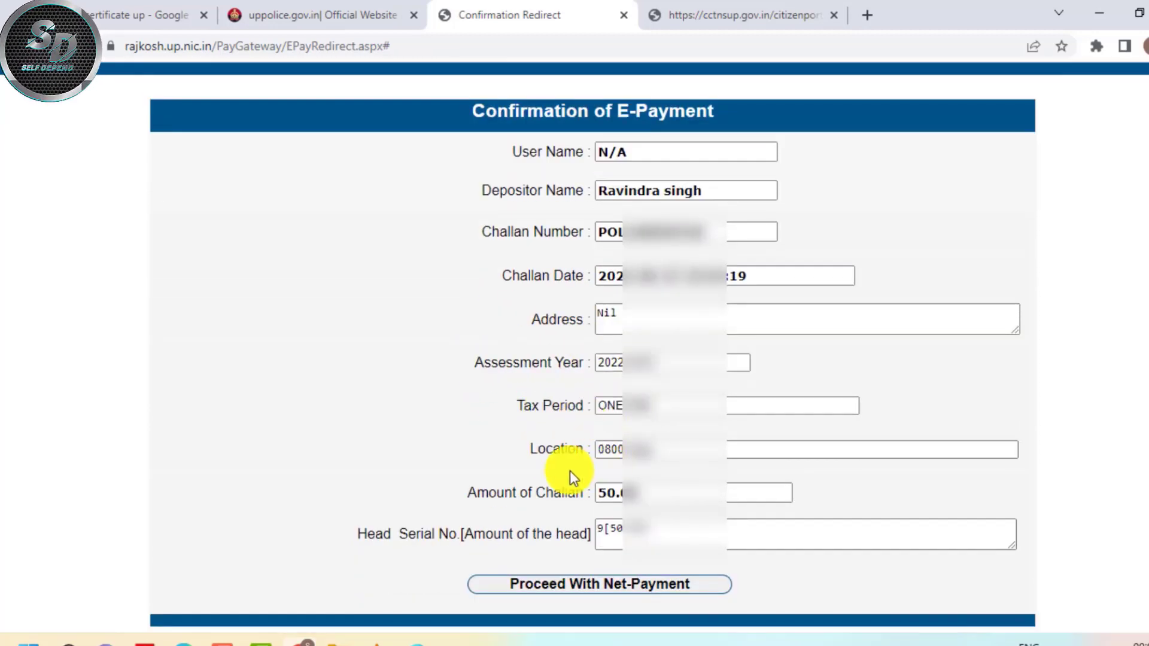
drag(536, 449, 589, 462)
click(589, 465)
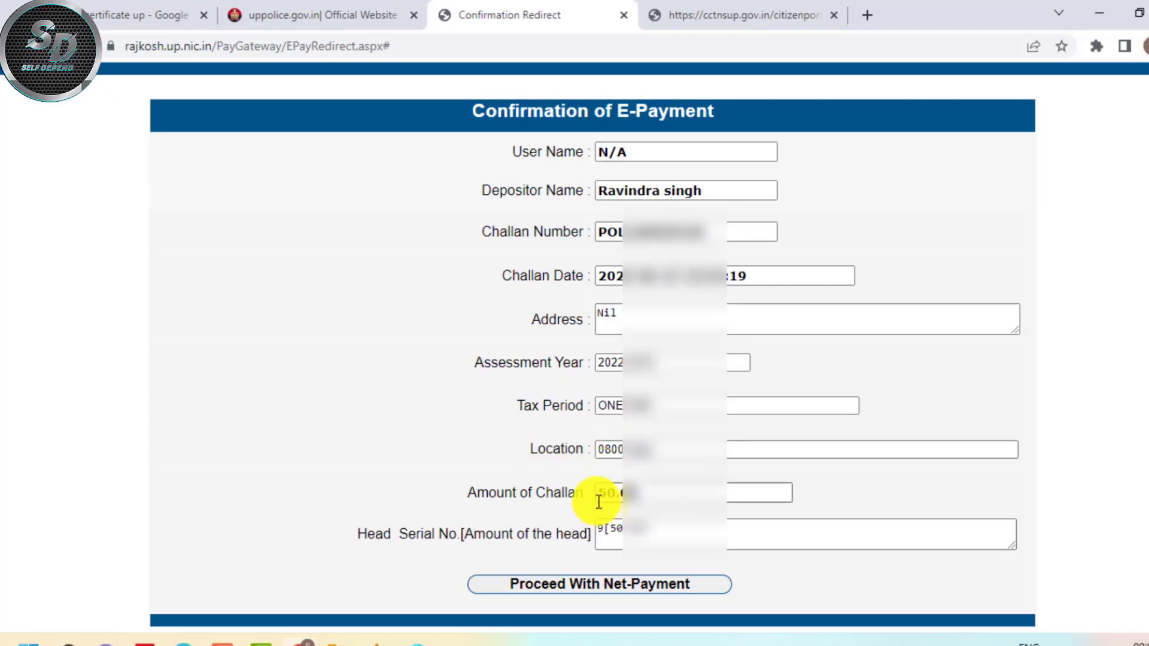
drag(472, 492, 502, 494)
click(501, 494)
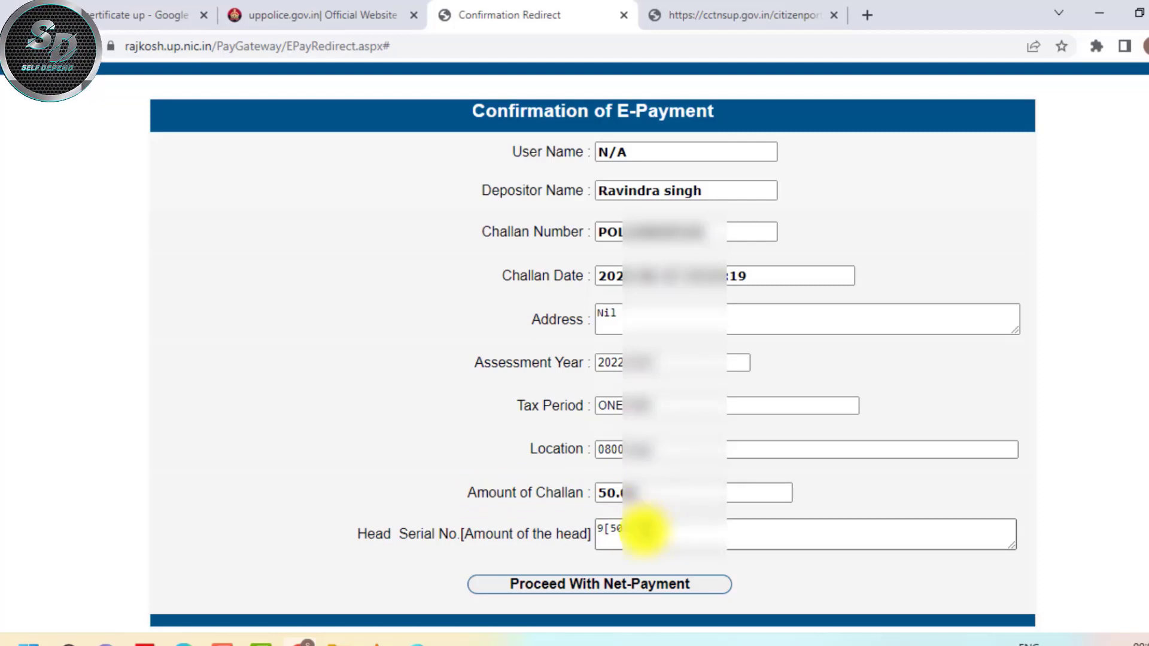
click(605, 584)
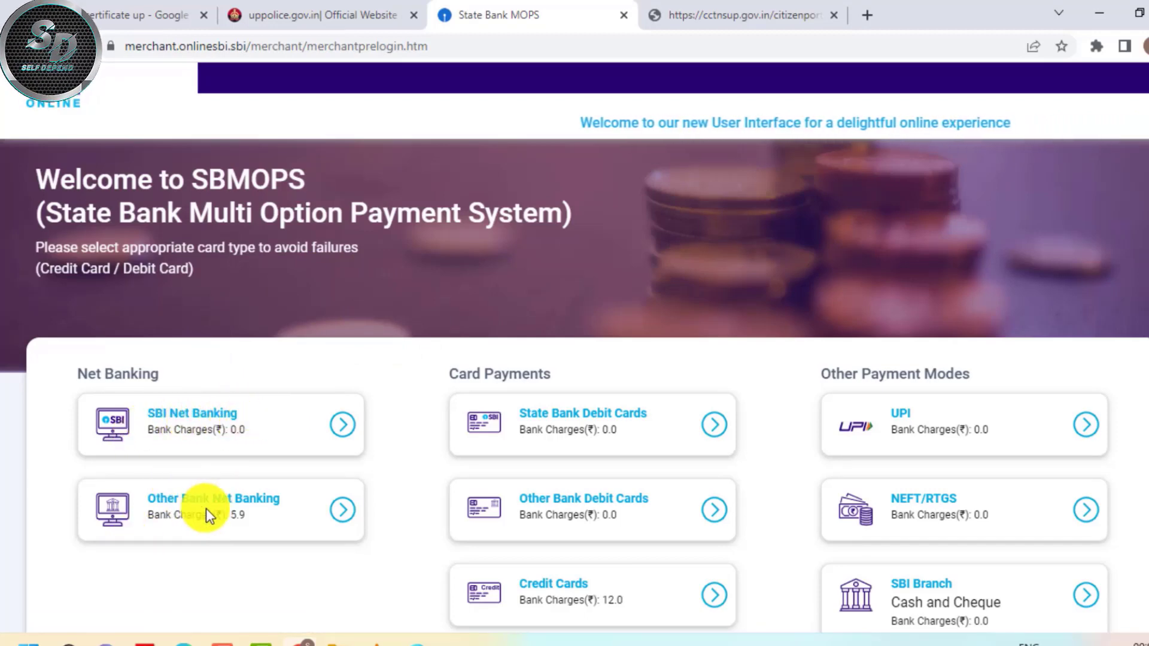
Pick UPI under Other Payment Modes in SBI MOPS and choose QR code for the Fifty Rupees payment
scroll(637, 422, down, 2)
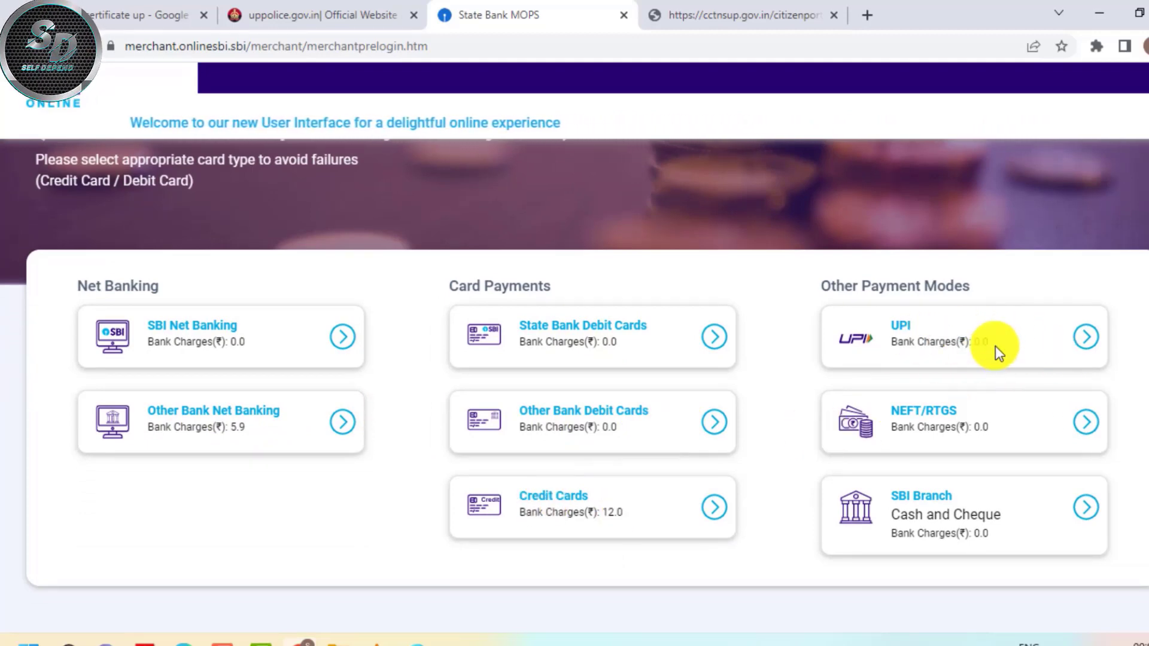
scroll(659, 368, up, 2)
scroll(898, 413, down, 2)
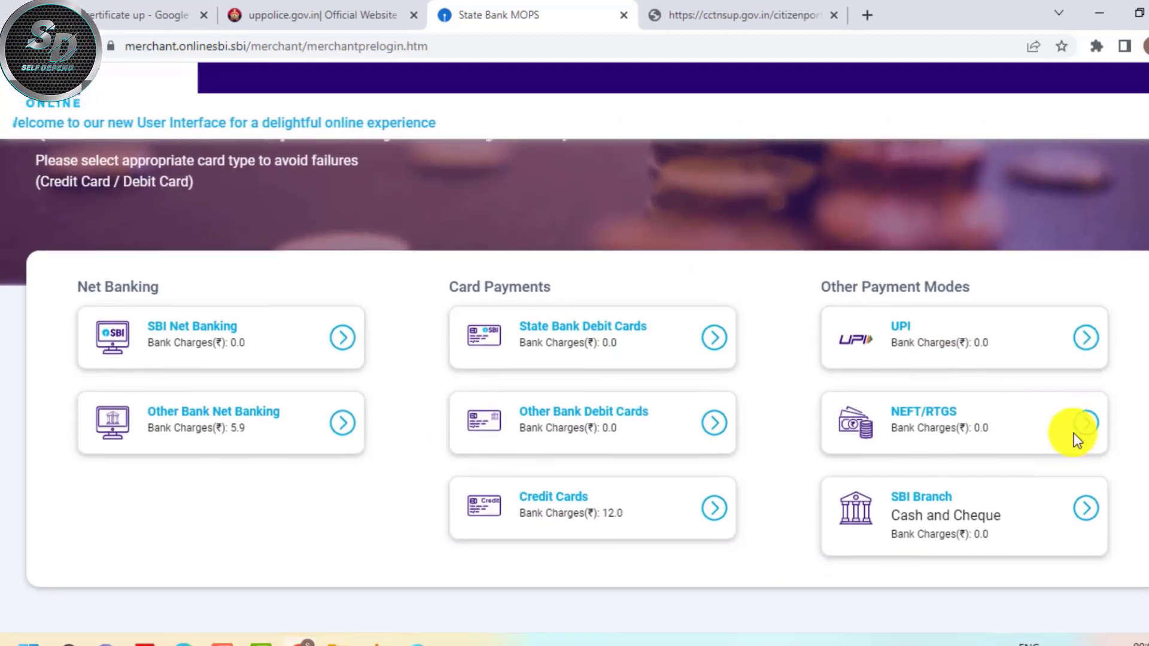
click(1086, 337)
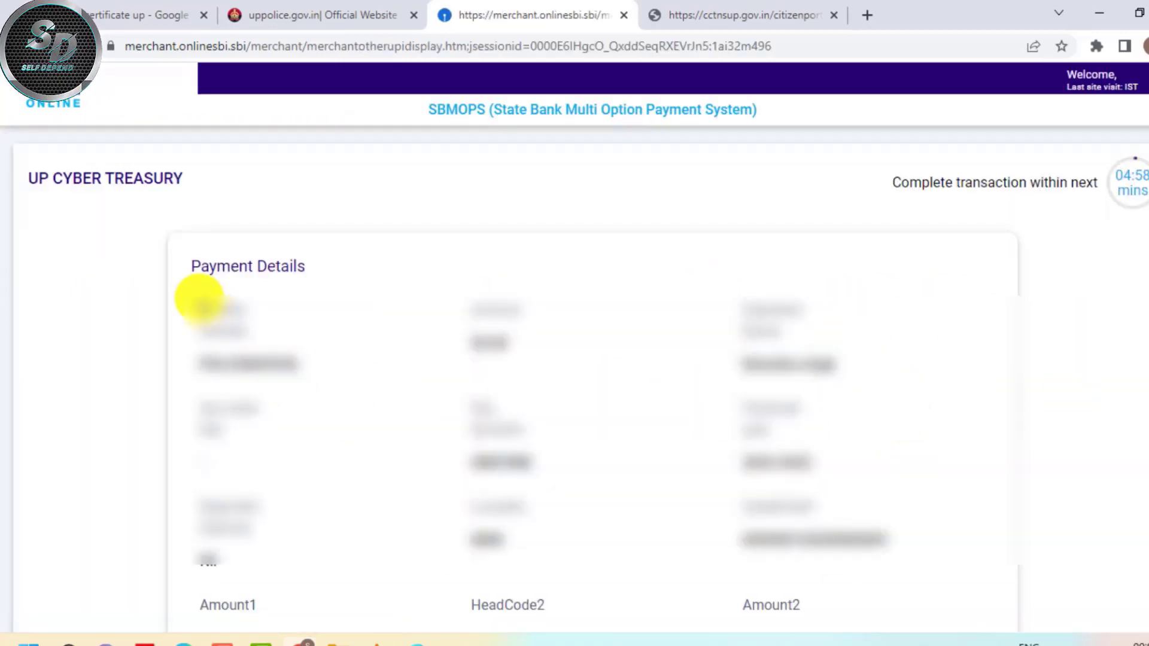
scroll(200, 300, down, 5)
scroll(665, 324, down, 7)
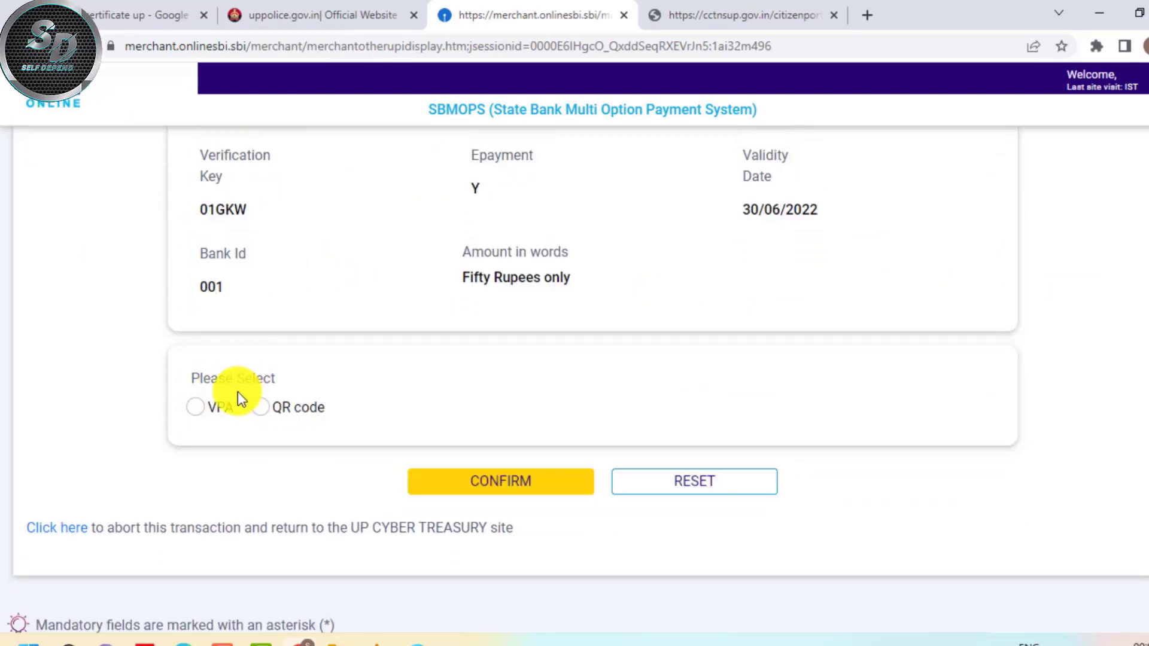
click(261, 415)
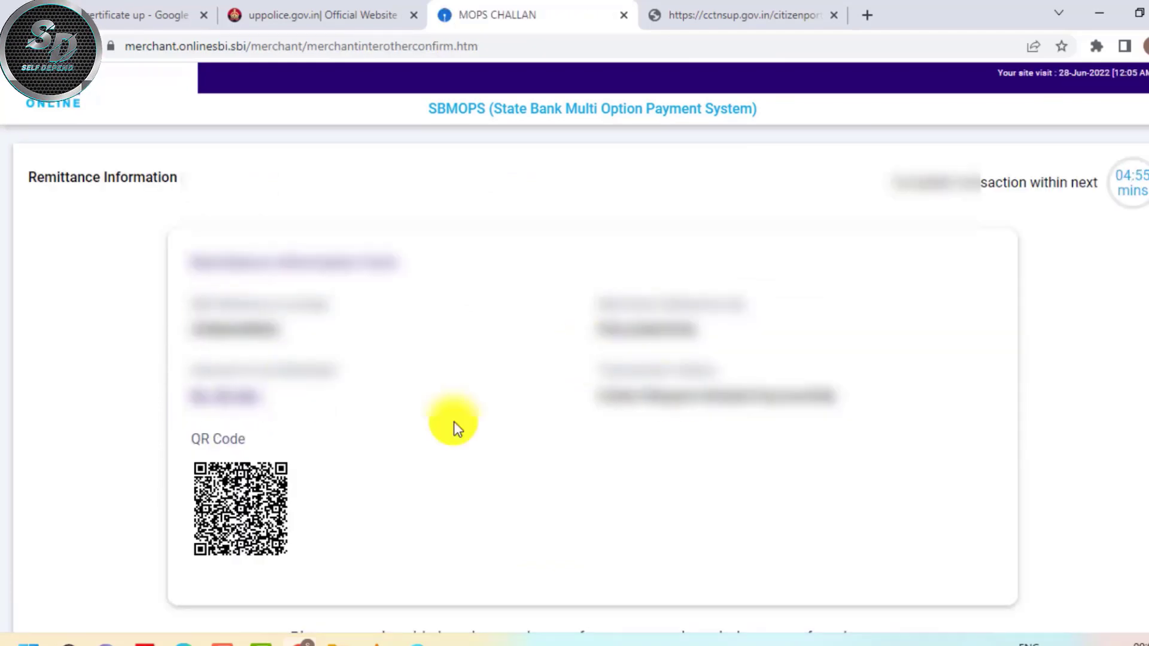
Pay the Rs 50.00 fee by scanning the UPI QR code and confirm the success alert
scroll(407, 403, down, 3)
scroll(384, 428, up, 2)
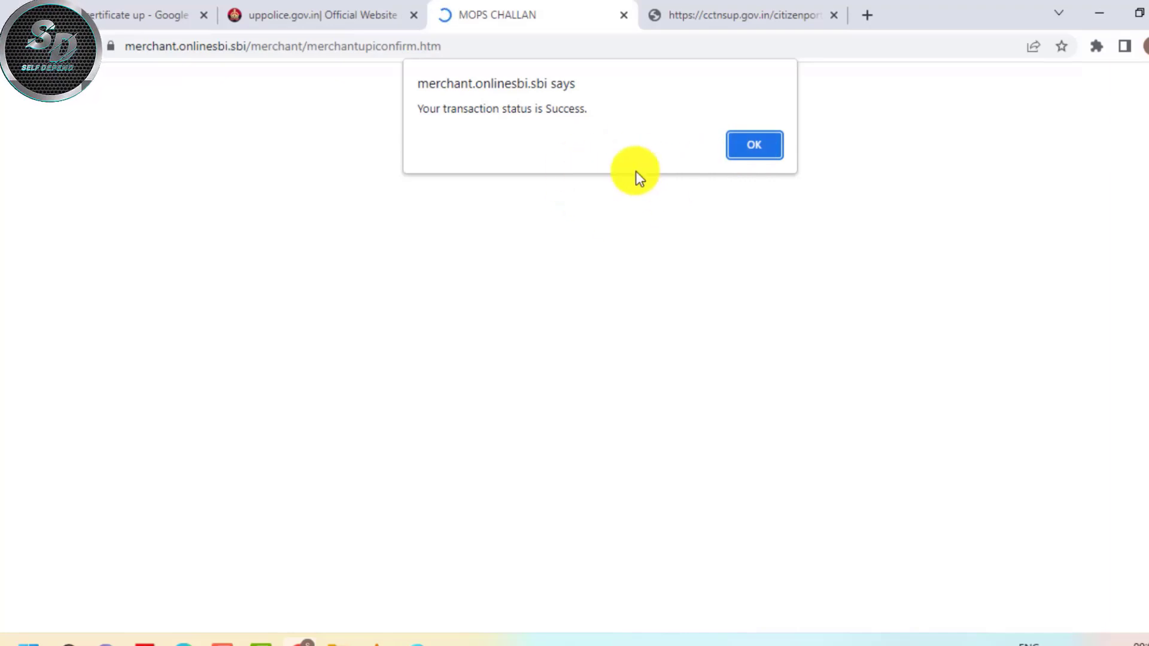
click(756, 148)
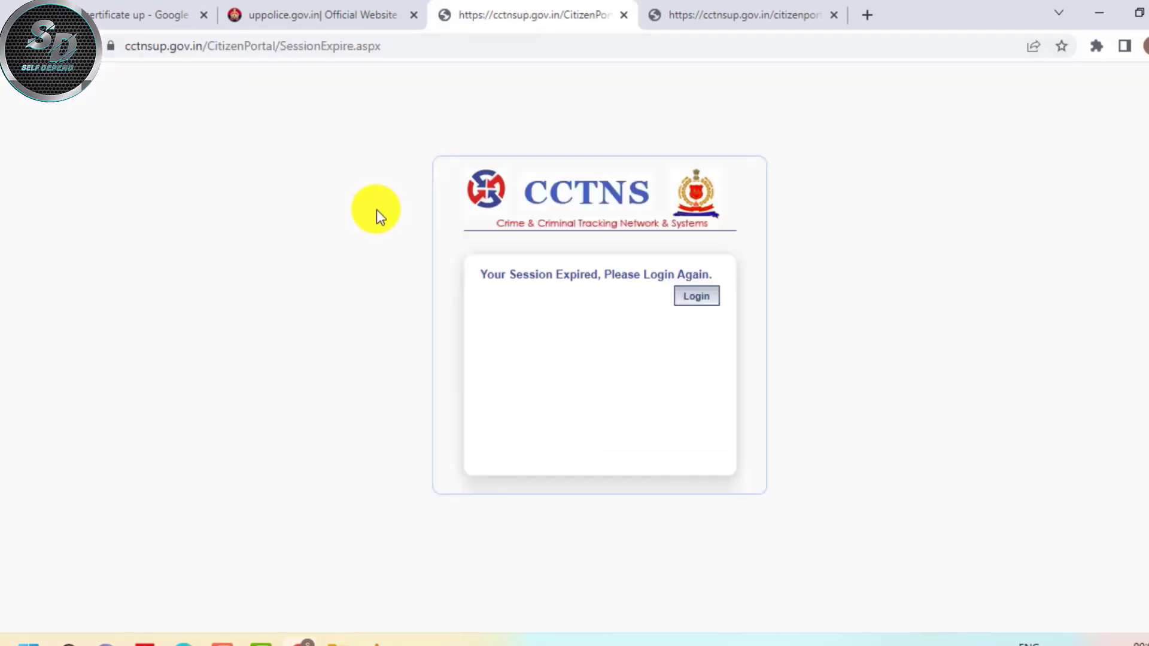
Return from the Session Expired page to the citizen login form and enter the account password
click(697, 297)
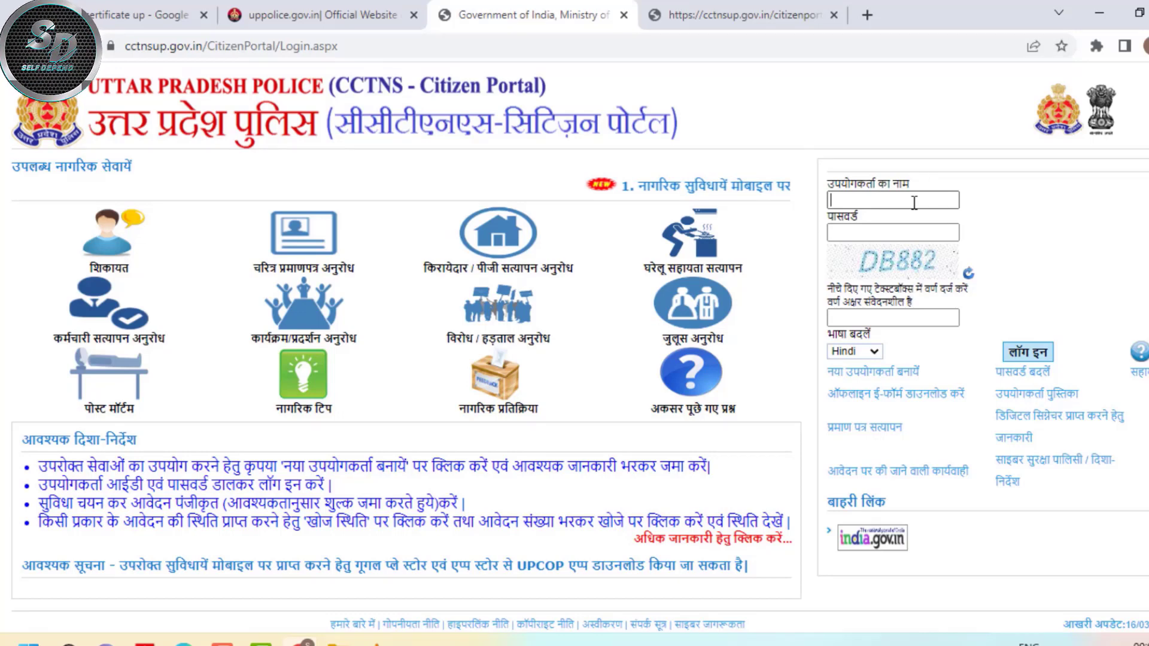
click(864, 232)
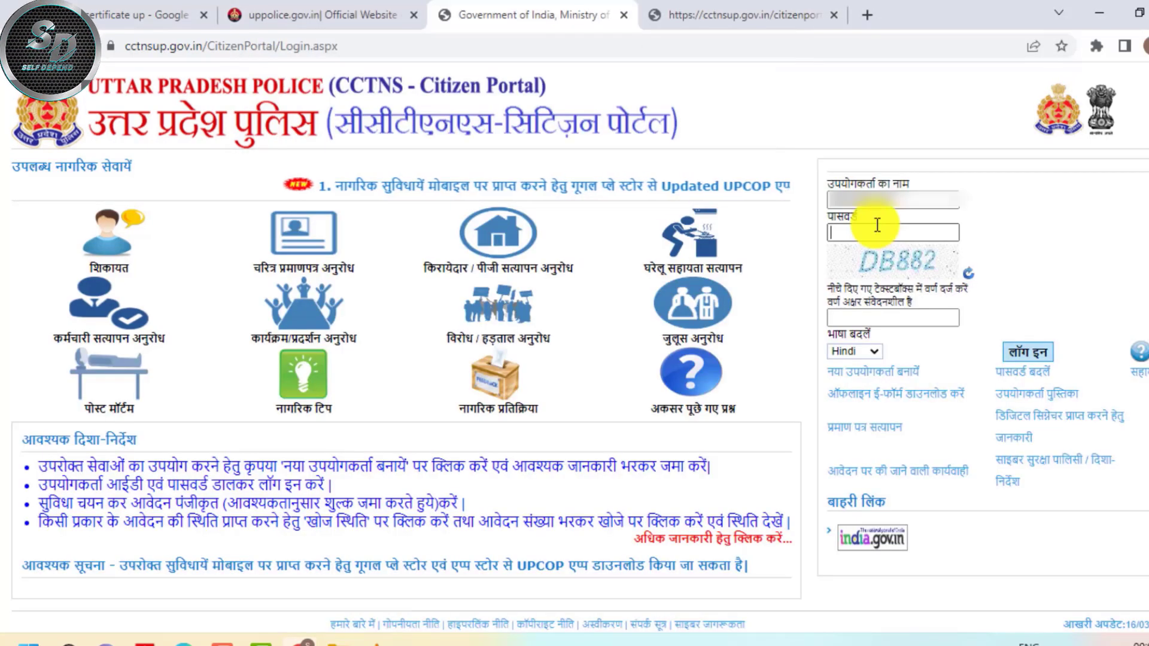
text(********)
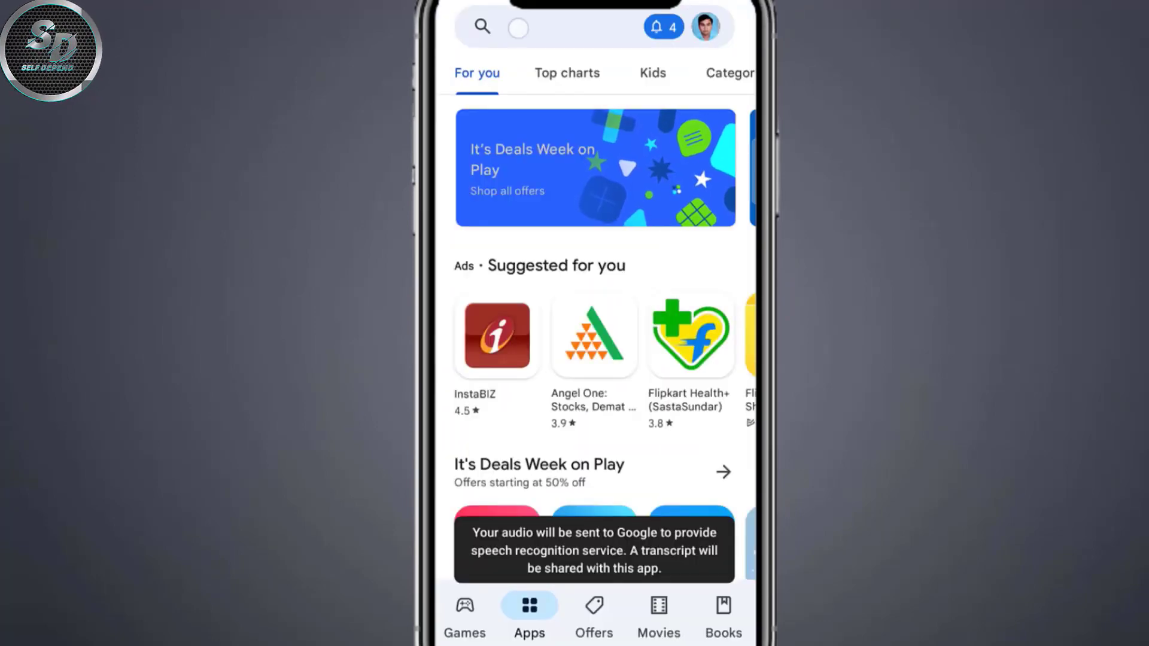
Search the Google Play Store for UPCOP
click(556, 27)
text(UPCOP)
key(Return)
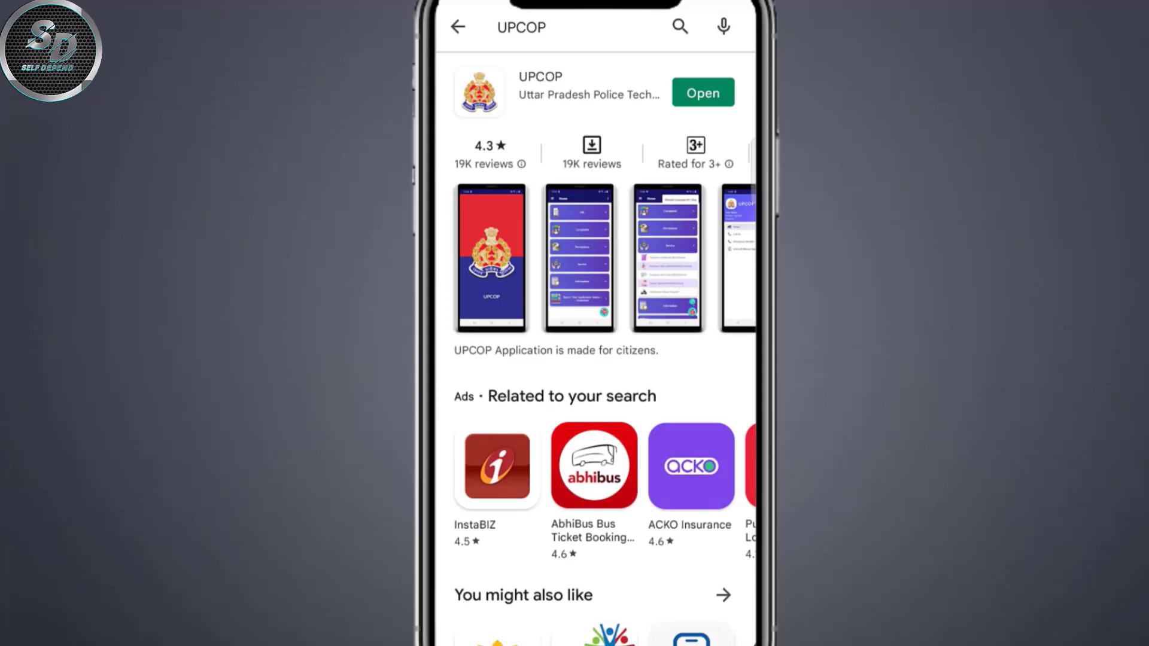
Open the UPCOP app from its Play Store page and go to the application status search
click(568, 87)
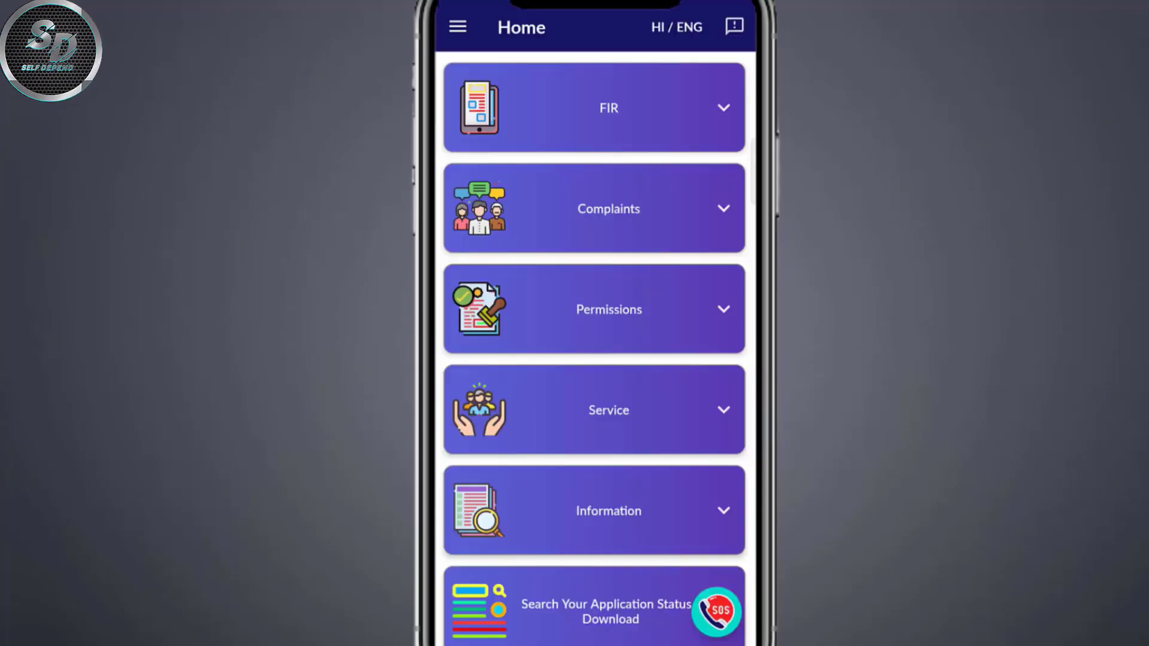
drag(698, 533, 698, 325)
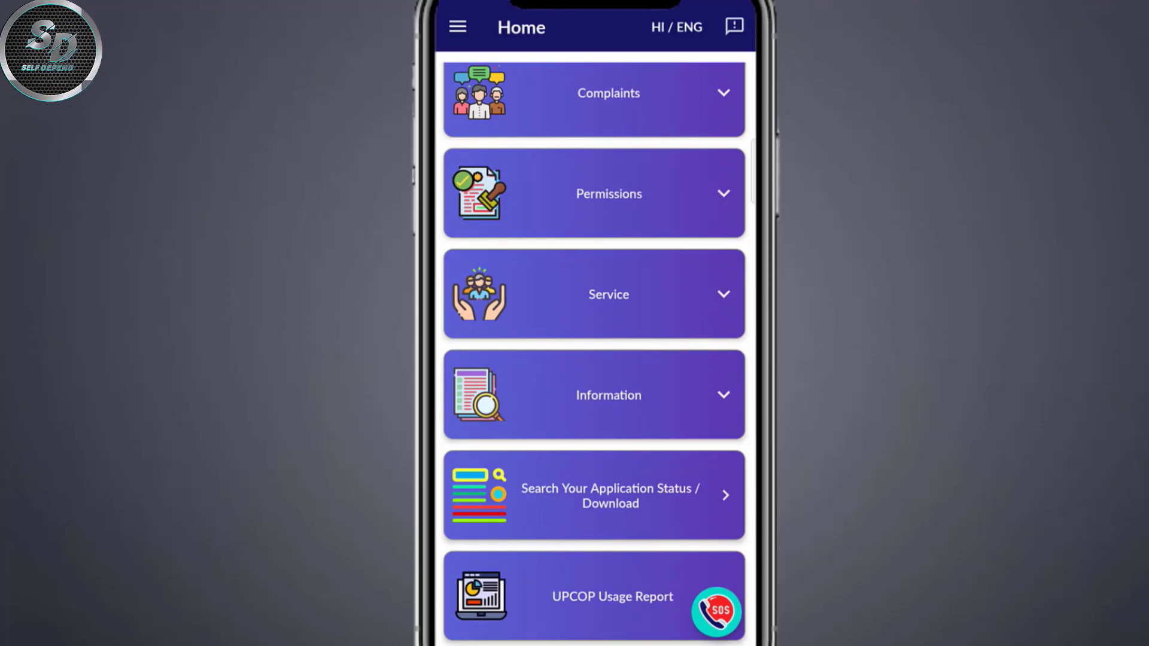
click(660, 503)
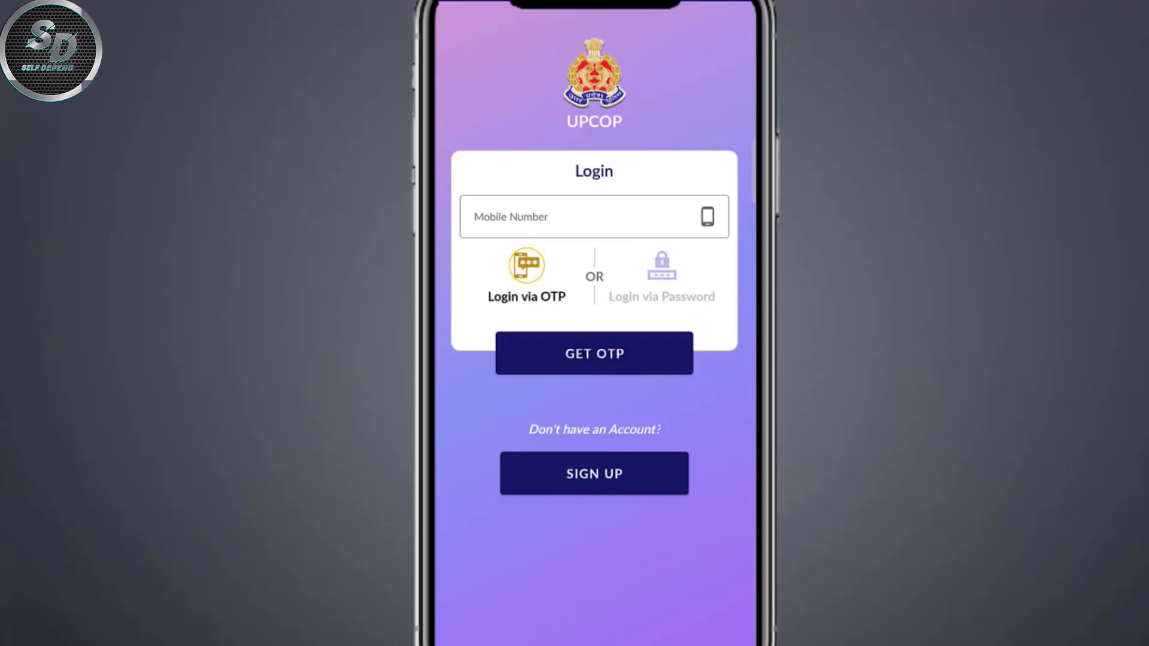
Log in to UPCOP via password, autofilling the saved mobile number and password
click(593, 216)
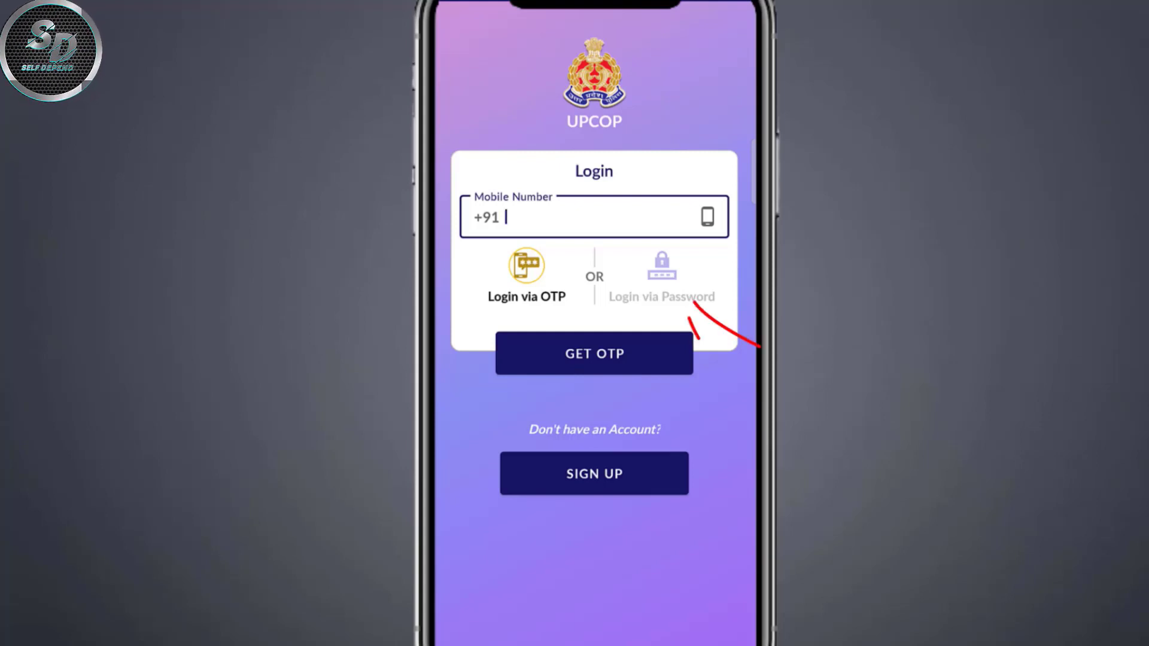
click(662, 297)
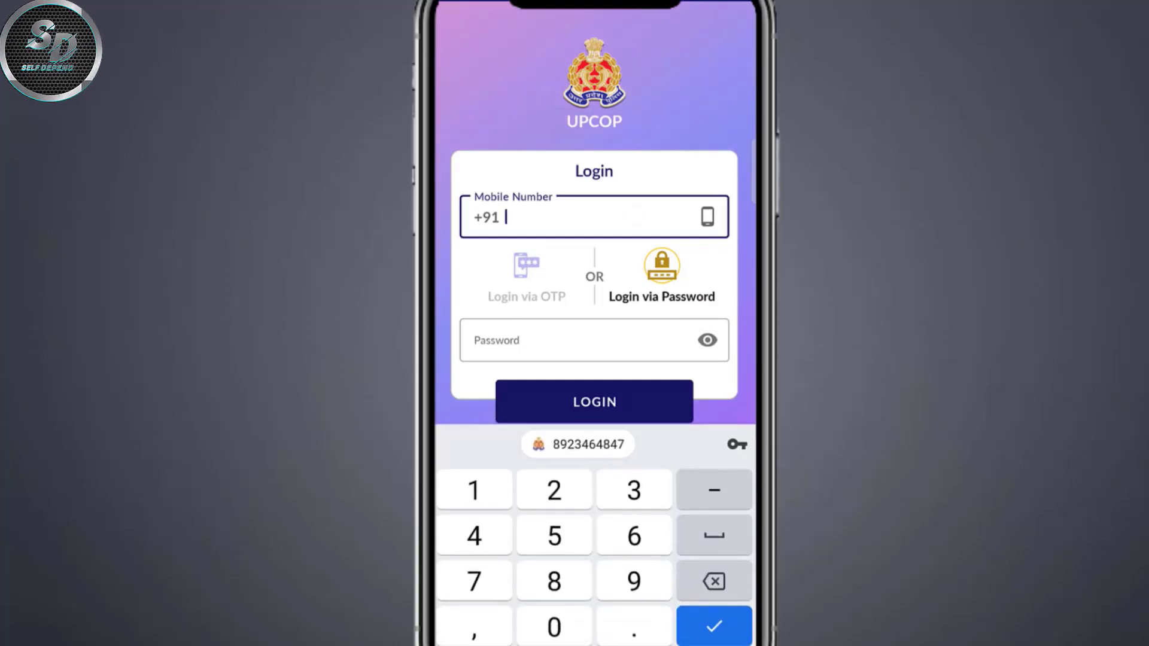
click(624, 218)
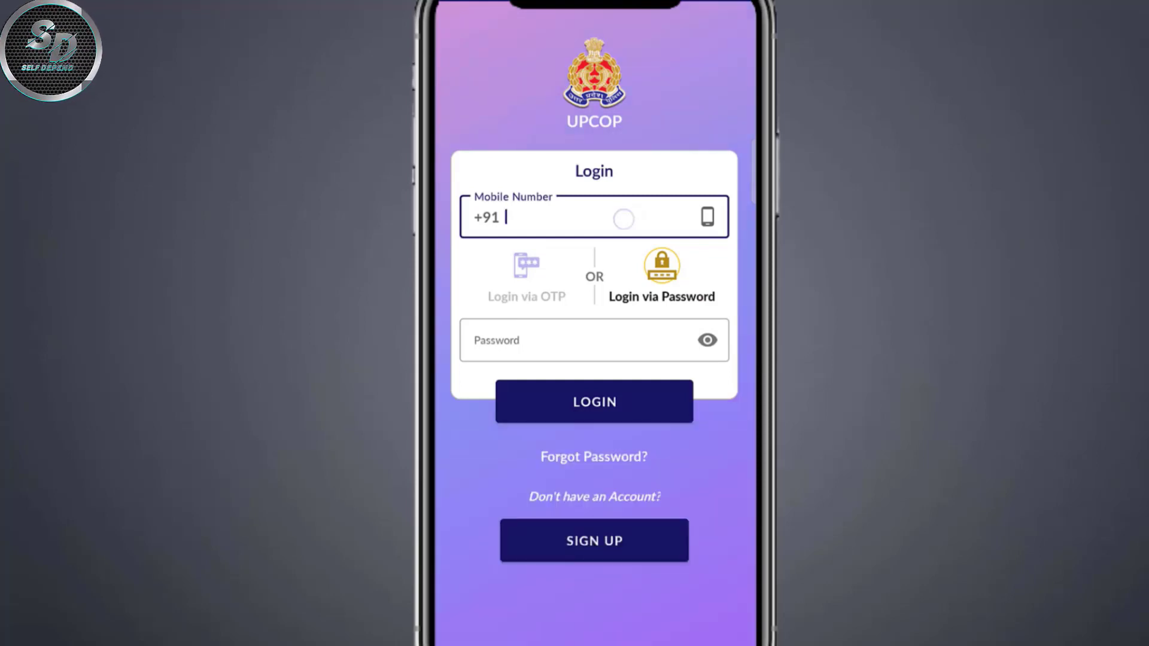
click(575, 340)
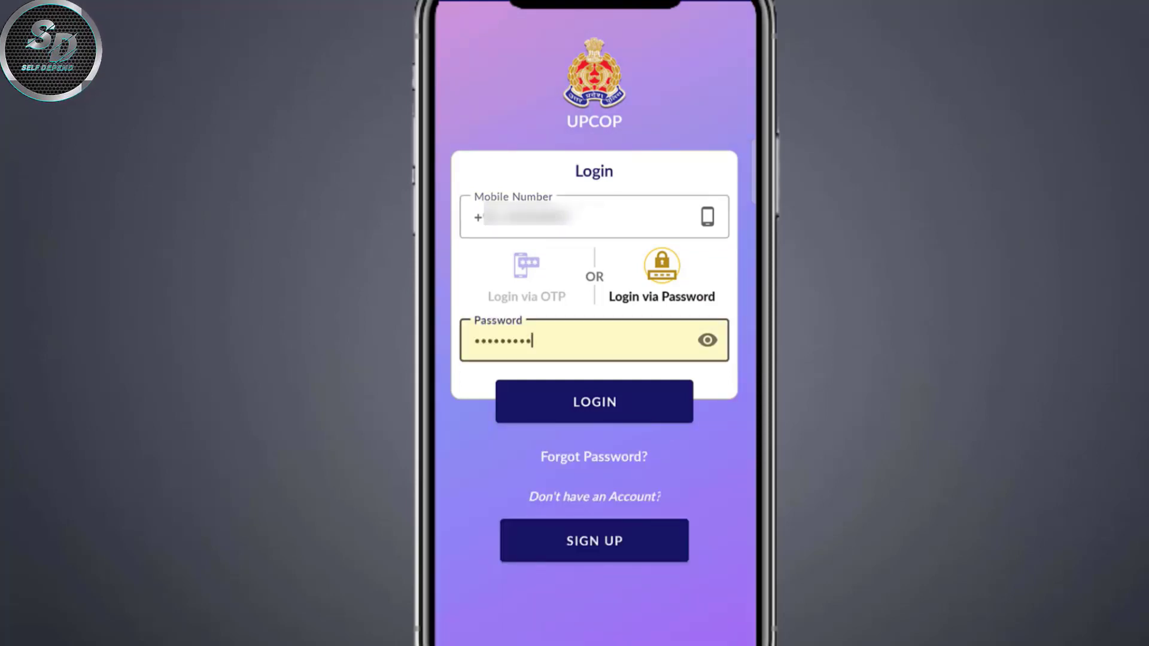
click(614, 395)
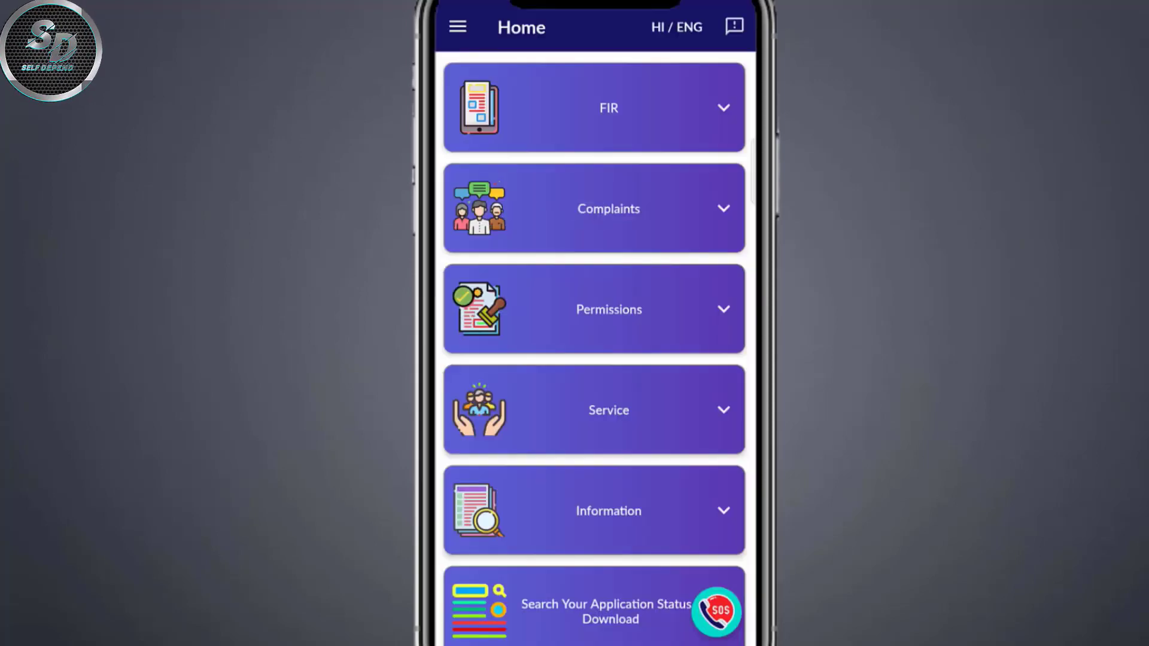
Open Search Your Application Status and set Type of Service to Character Certificate, Year 2022
scroll(693, 359, down, 2)
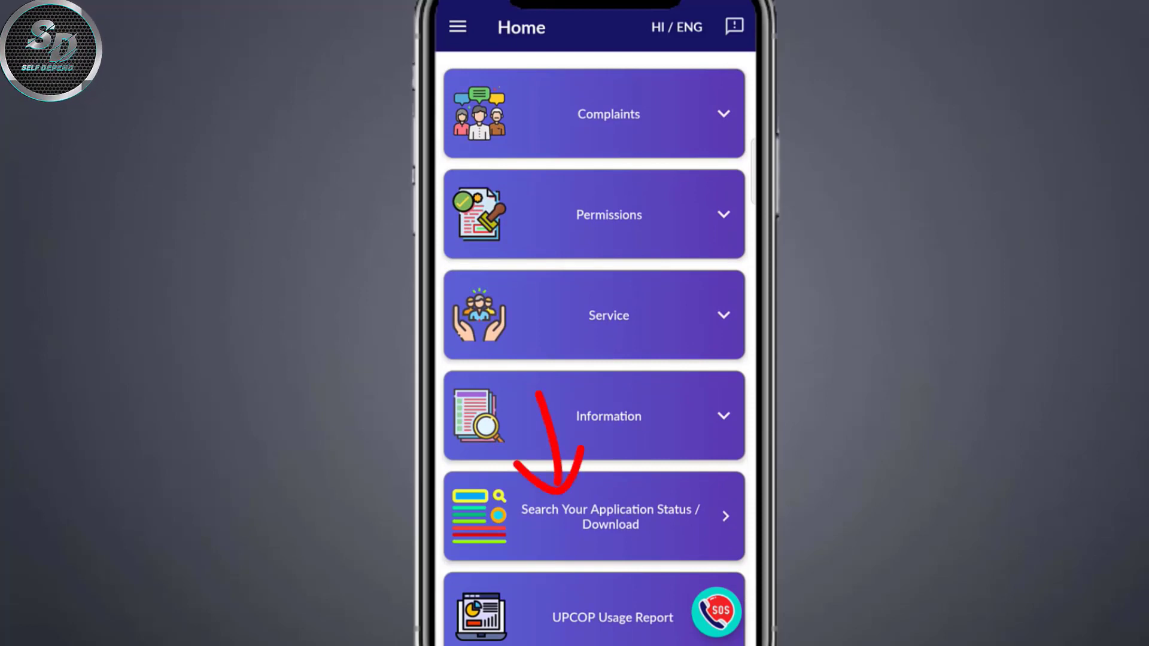
click(632, 517)
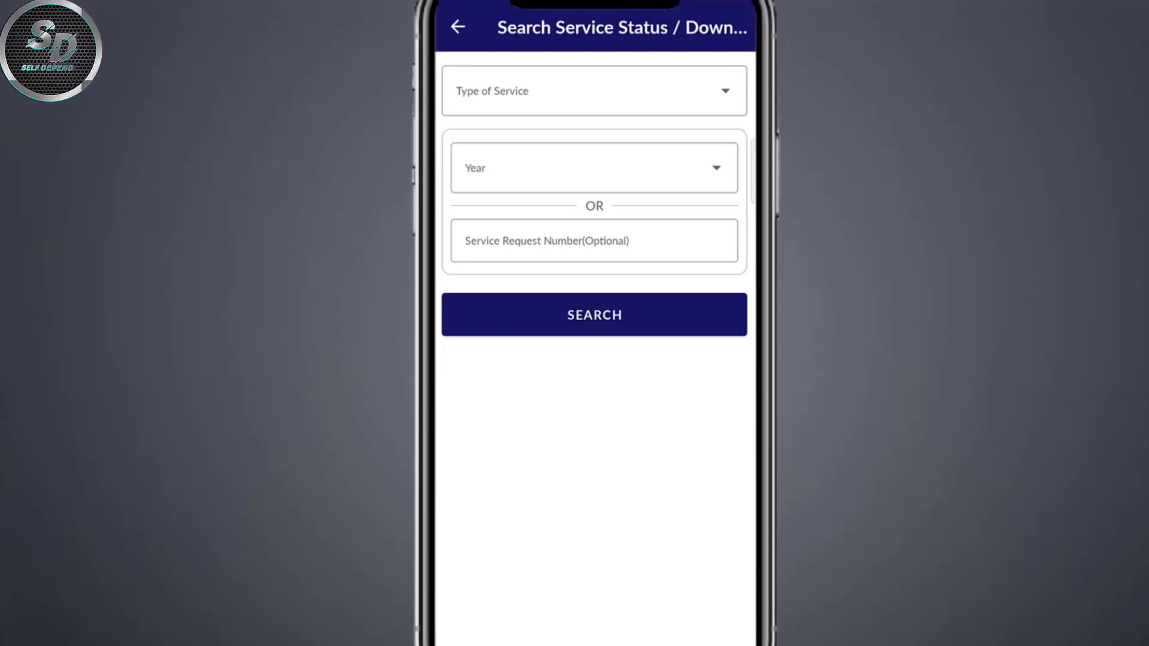
click(587, 91)
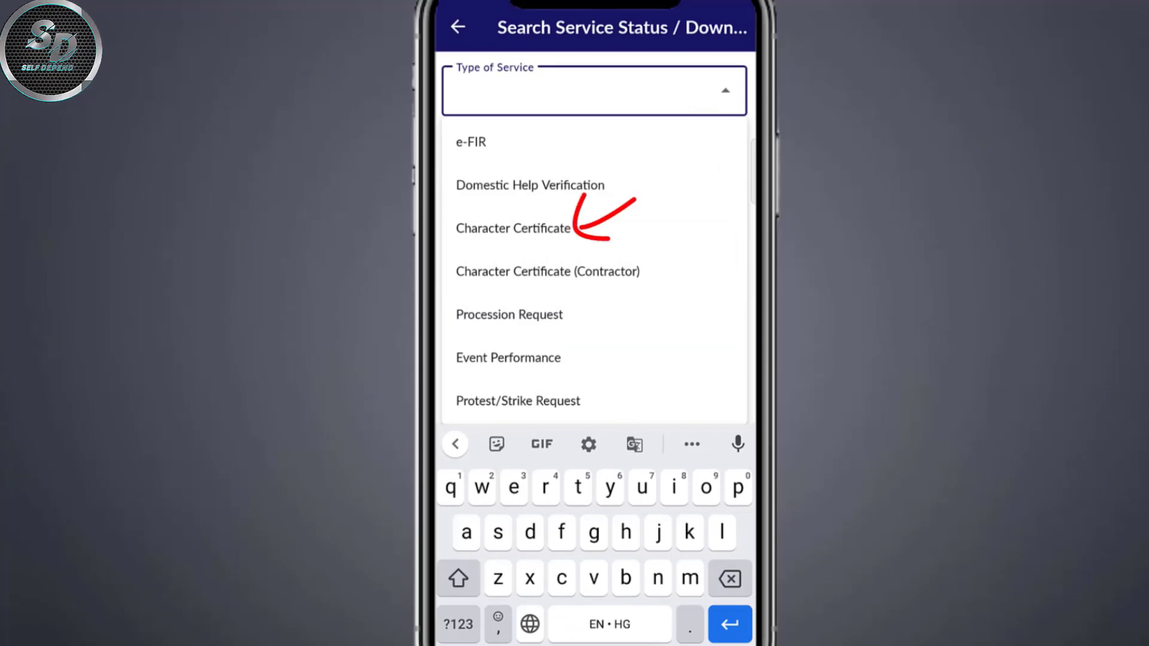
click(513, 228)
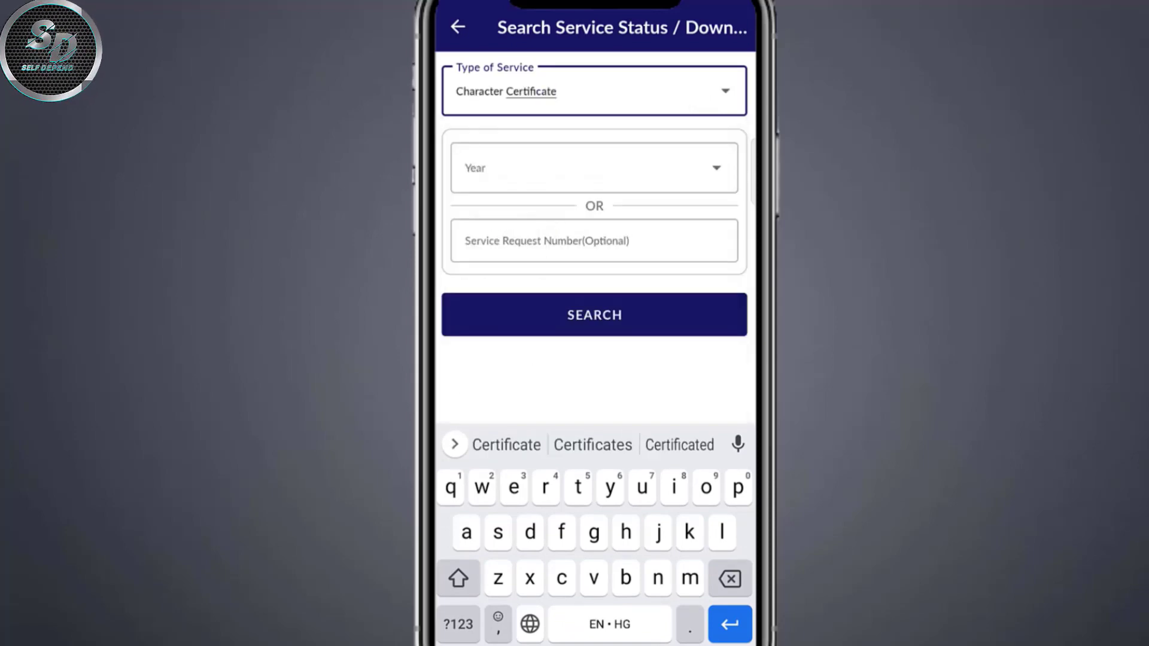
click(592, 167)
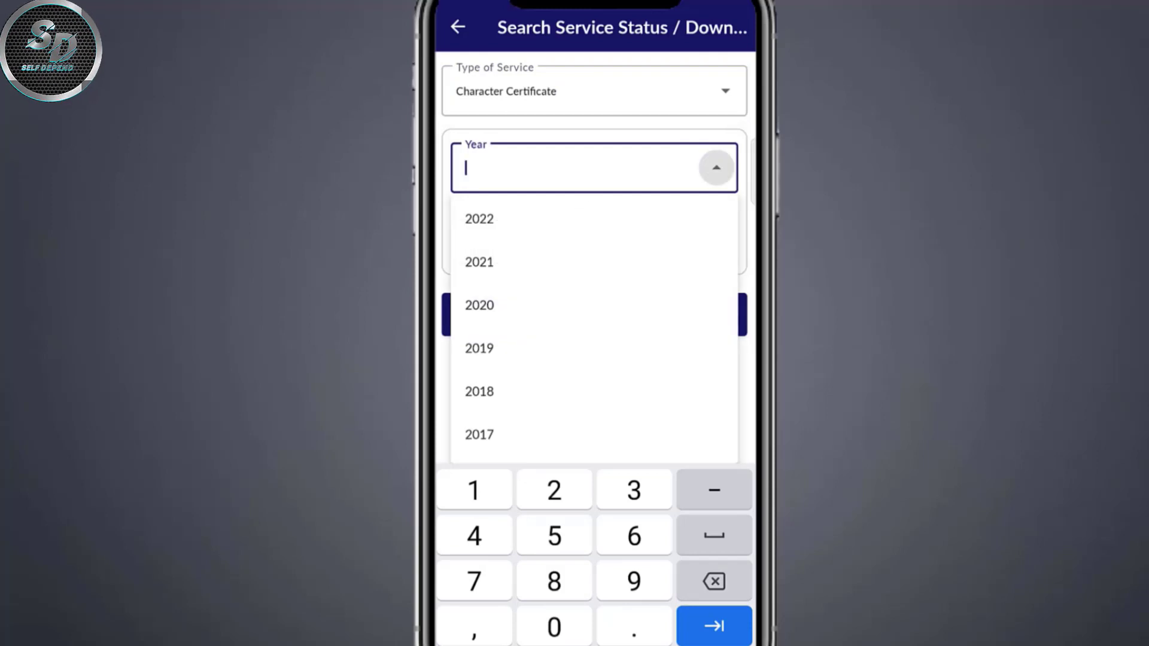
click(632, 221)
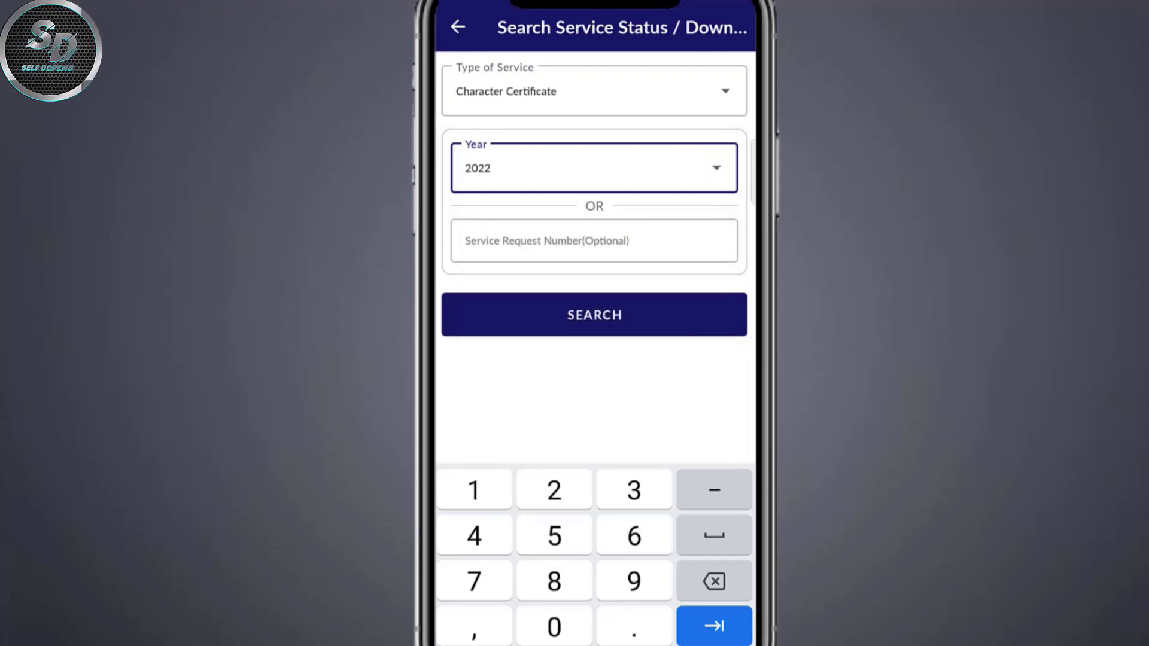